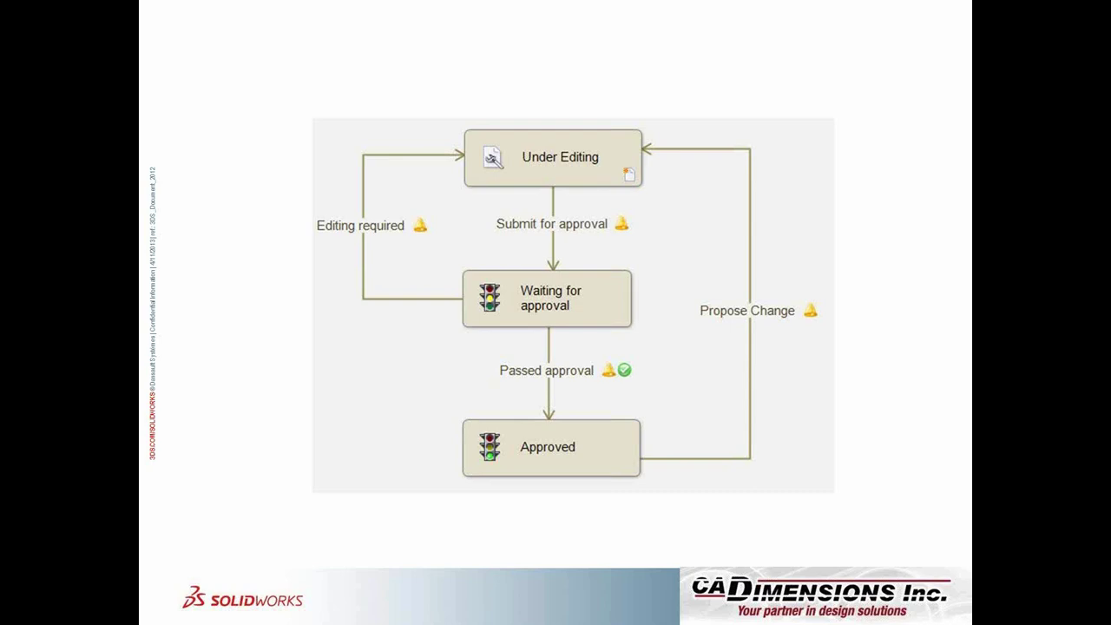
- Exit the slide show back to slide 30 and bring up the desktop file browser
key(Escape)
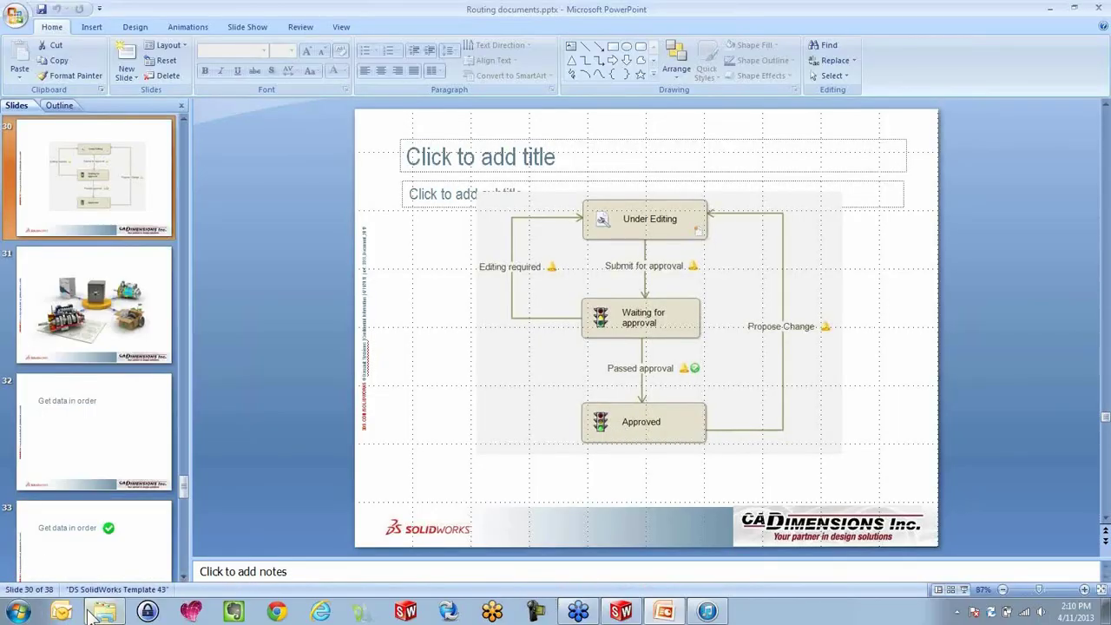
click(91, 611)
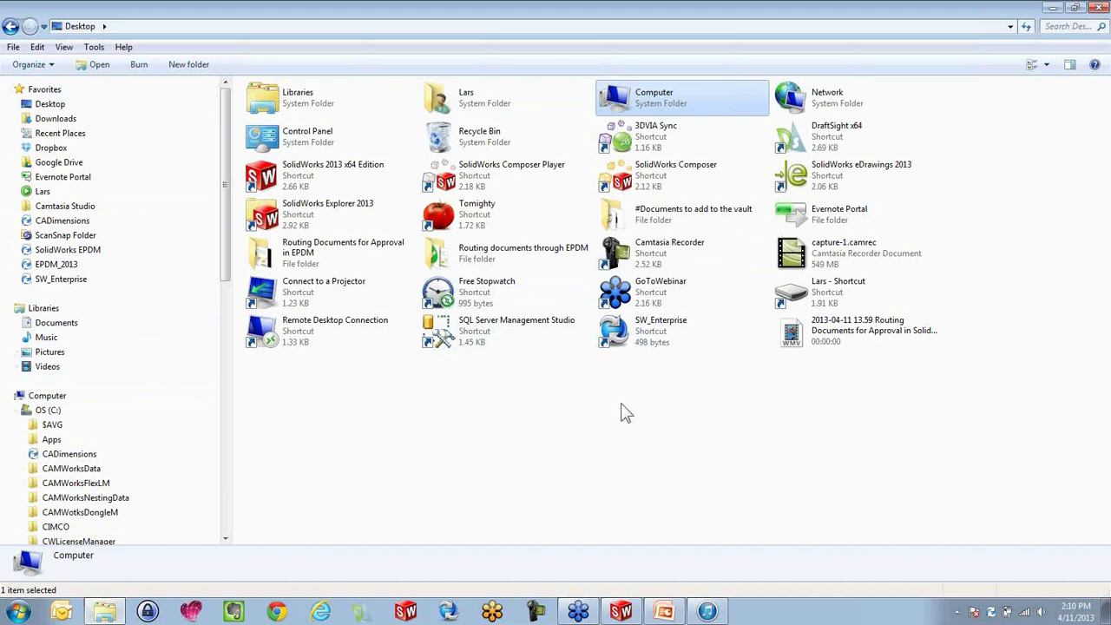
- Log in to the SW_Enterprise vault with a different user name and password
right_click(992, 610)
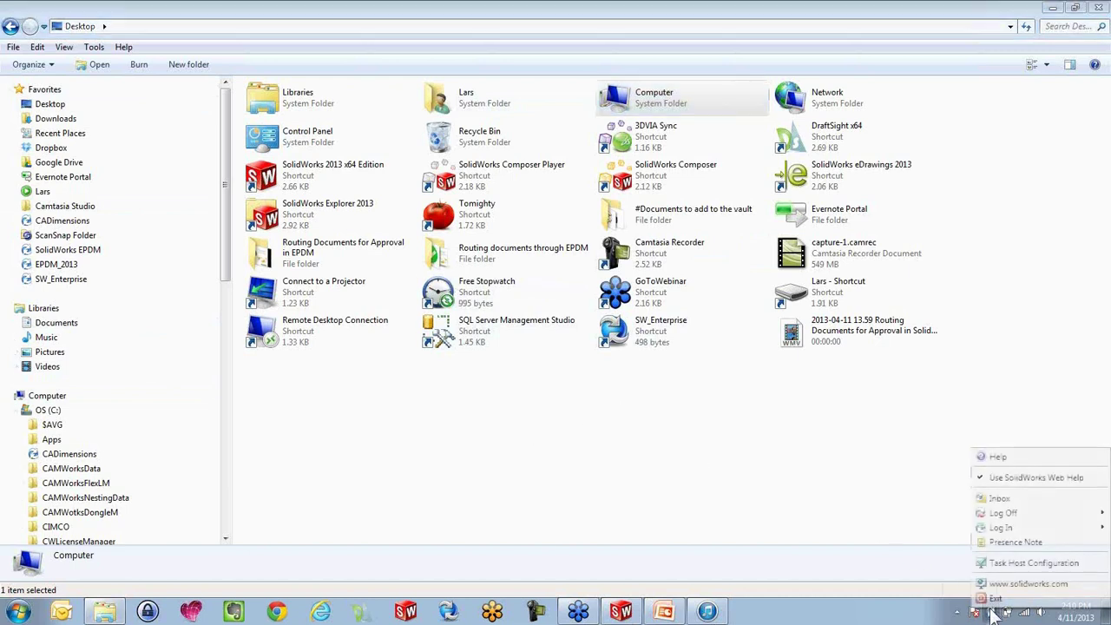
mouse_move(1003, 528)
click(946, 556)
double_click(594, 295)
text(Kevin)
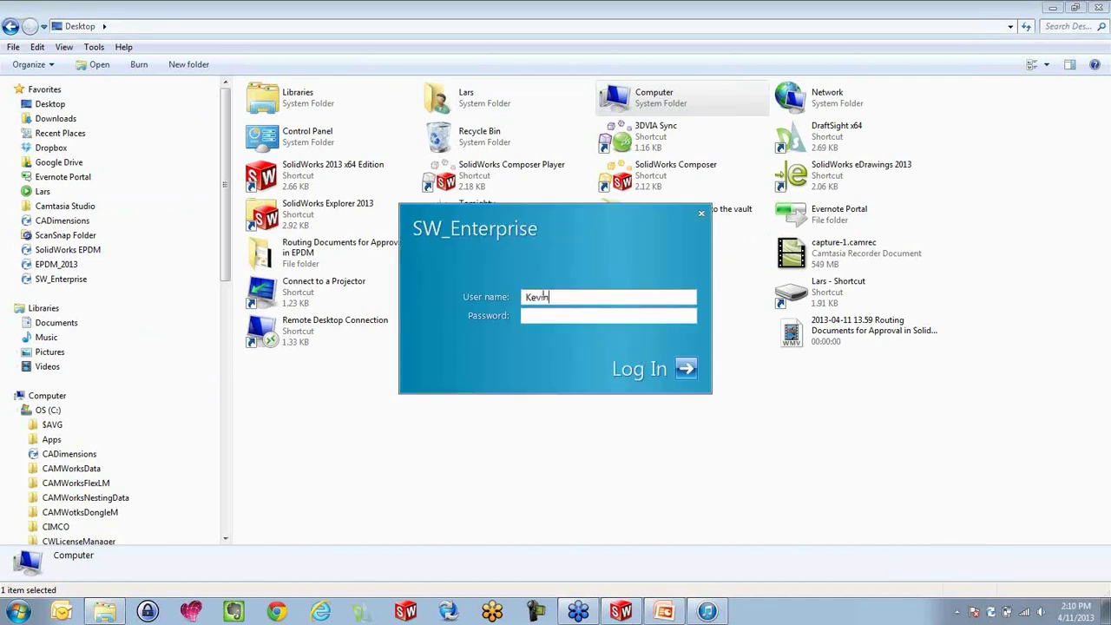
click(554, 314)
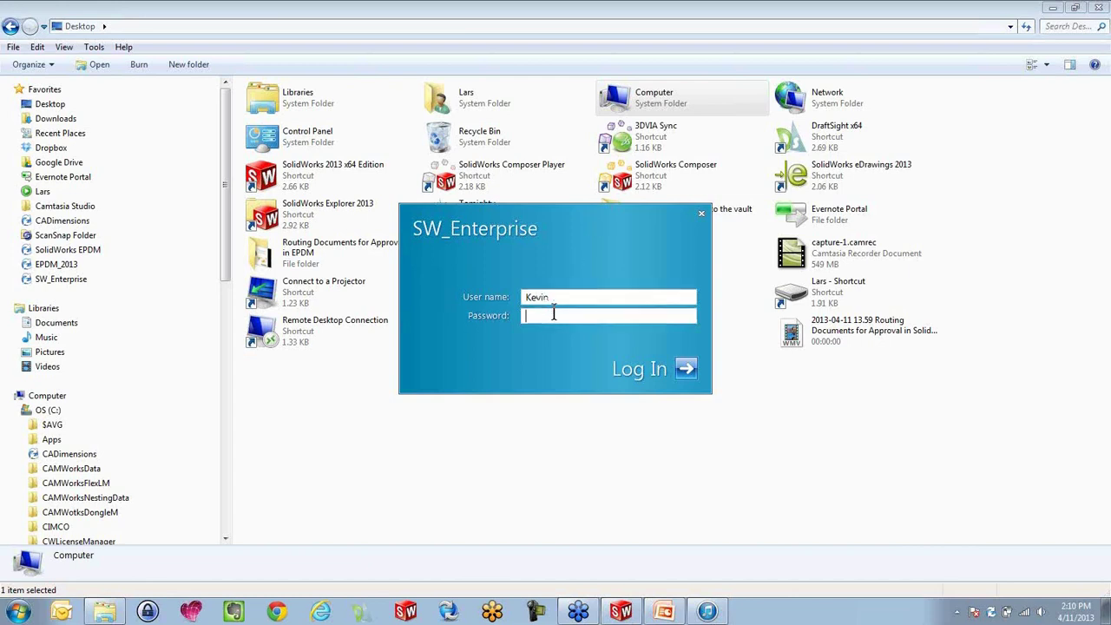
text(•••••)
key(Return)
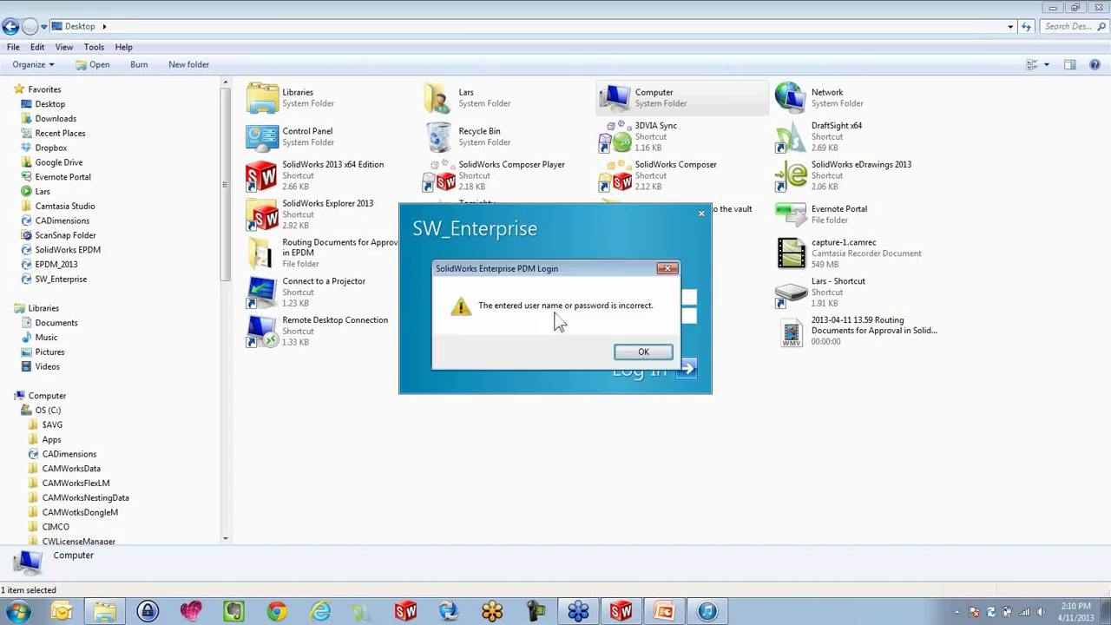
- Dismiss the incorrect-login error and resubmit the corrected password
click(647, 352)
text(••••)
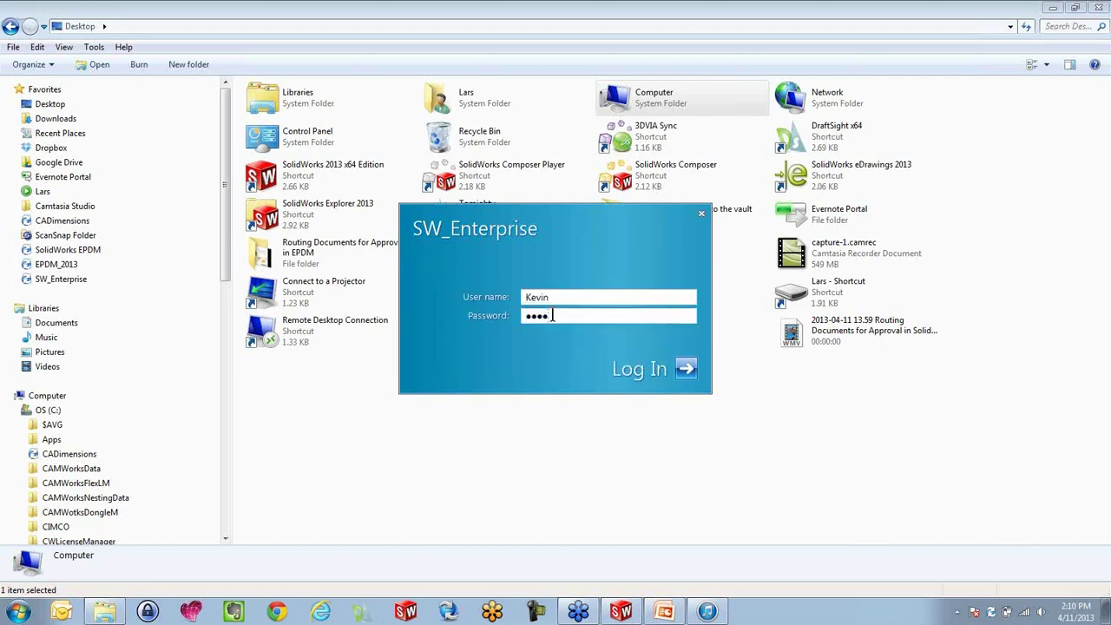
key(BackSpace)
key(Return)
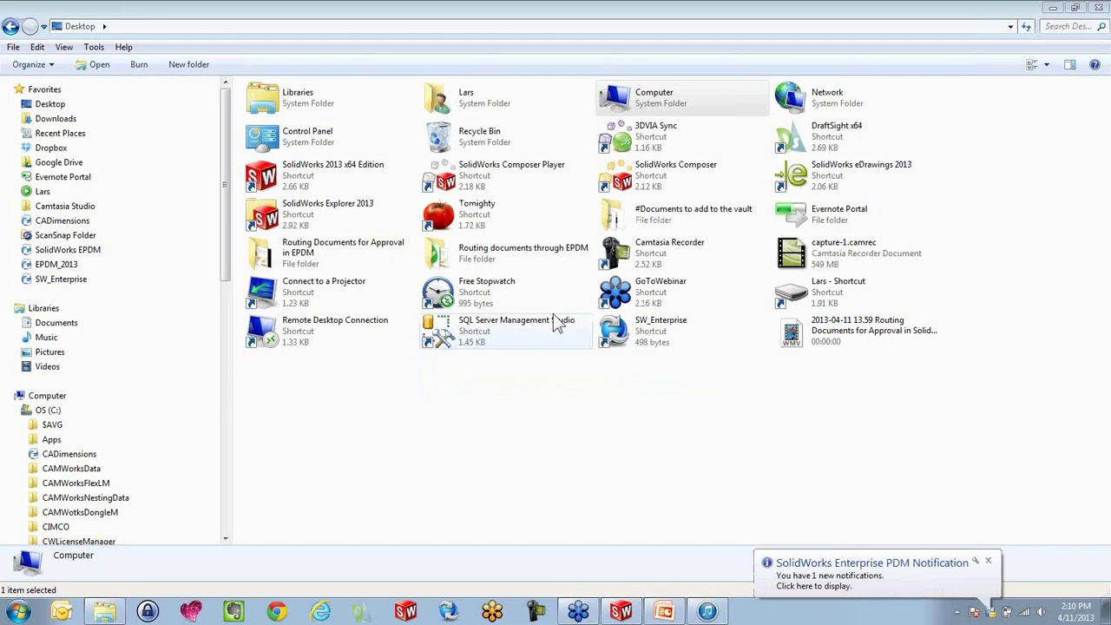
- Read the notification requesting length 350 and open Arm1.SLDDRW from its link
click(895, 570)
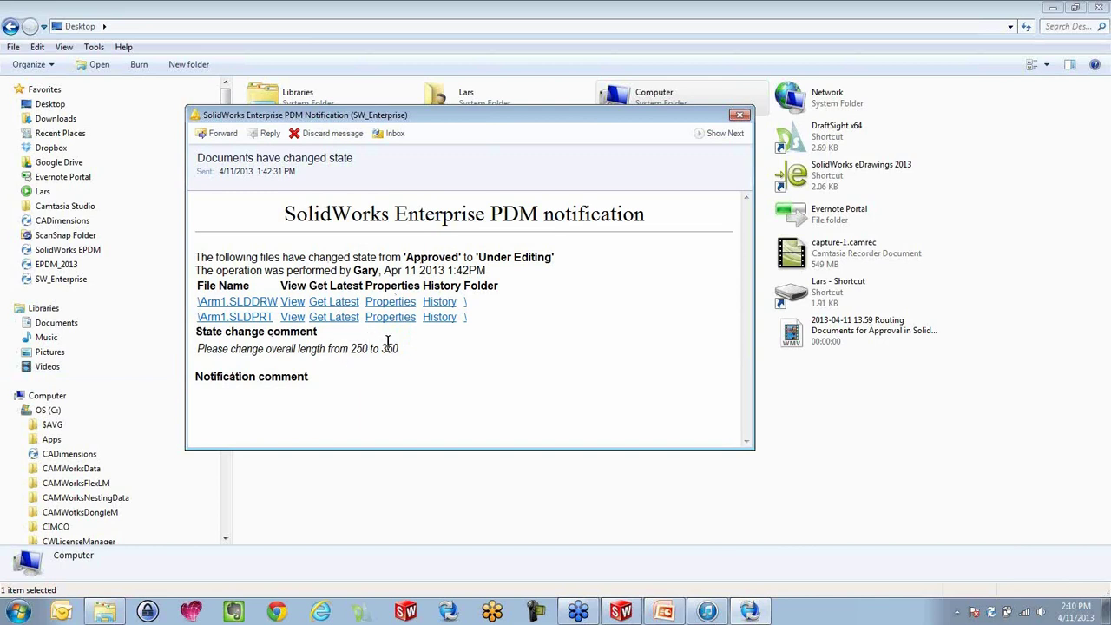
click(265, 304)
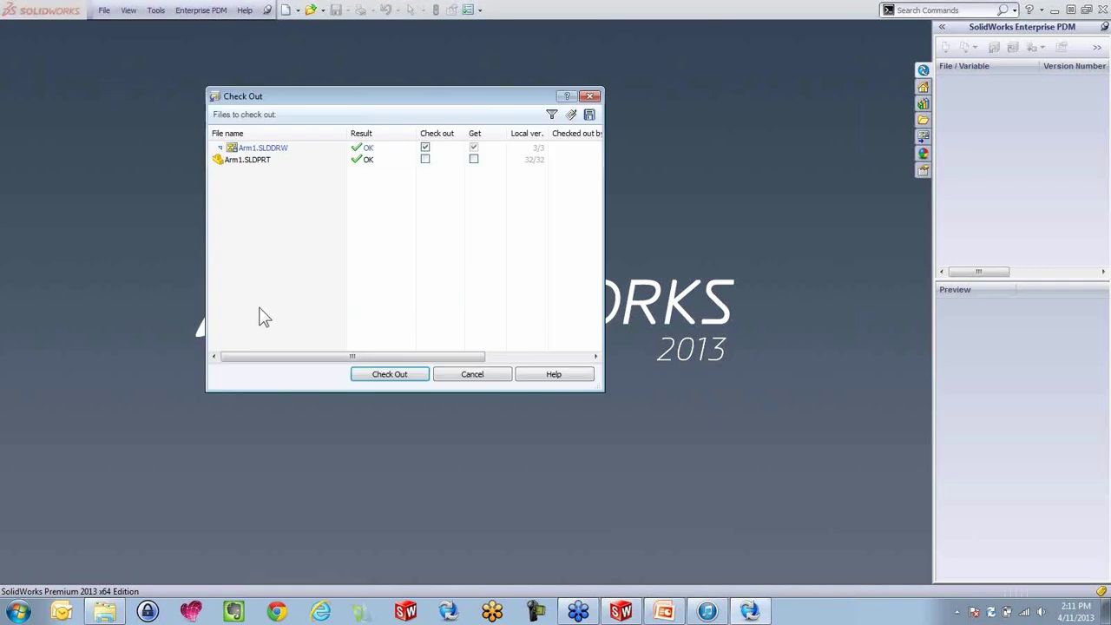
- Check out Arm1.SLDDRW together with Arm1.SLDPRT, dismissing the add-in error
drag(399, 99, 469, 99)
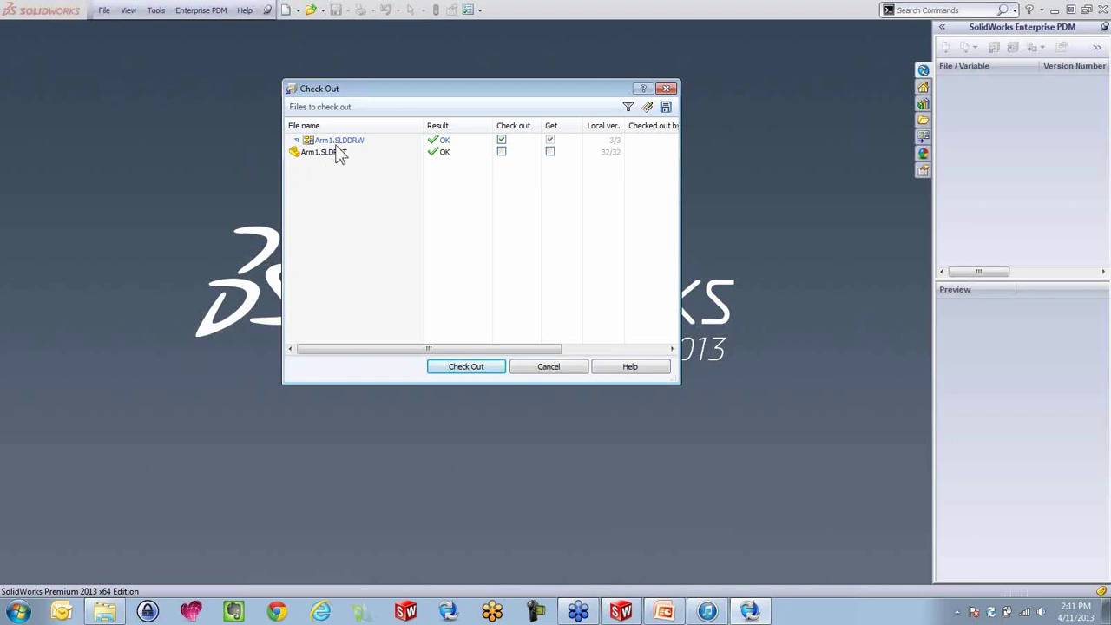
click(502, 153)
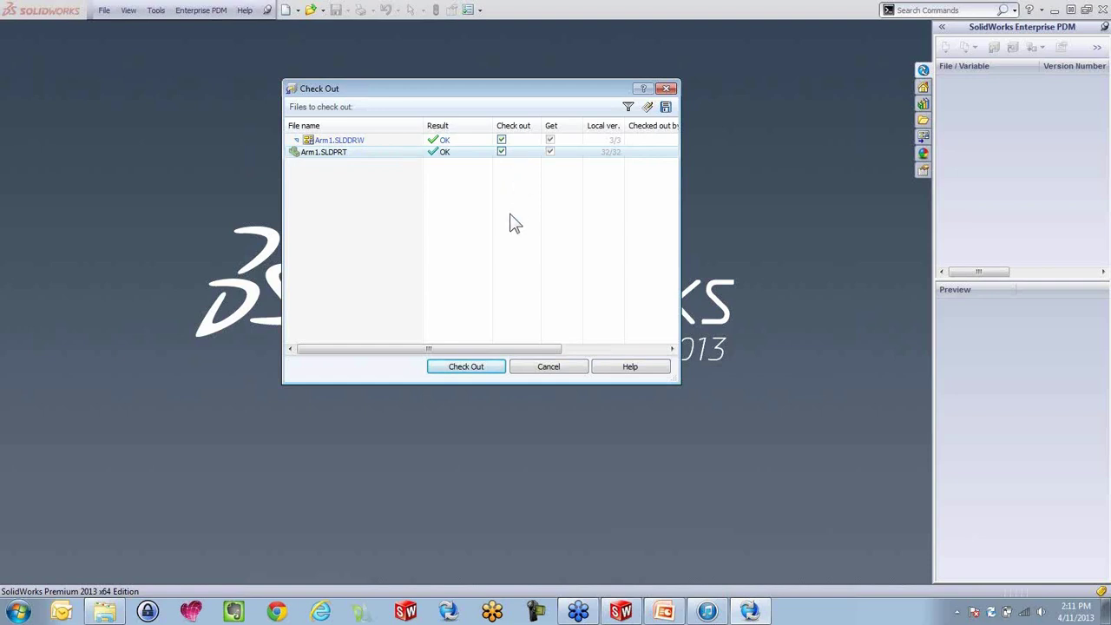
click(466, 368)
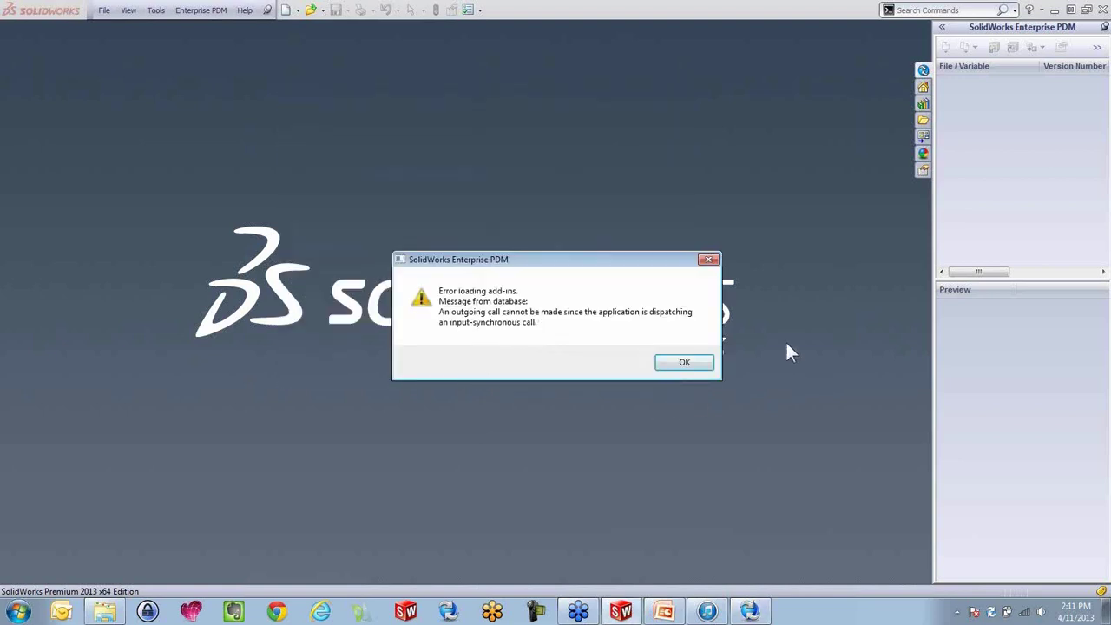
click(696, 366)
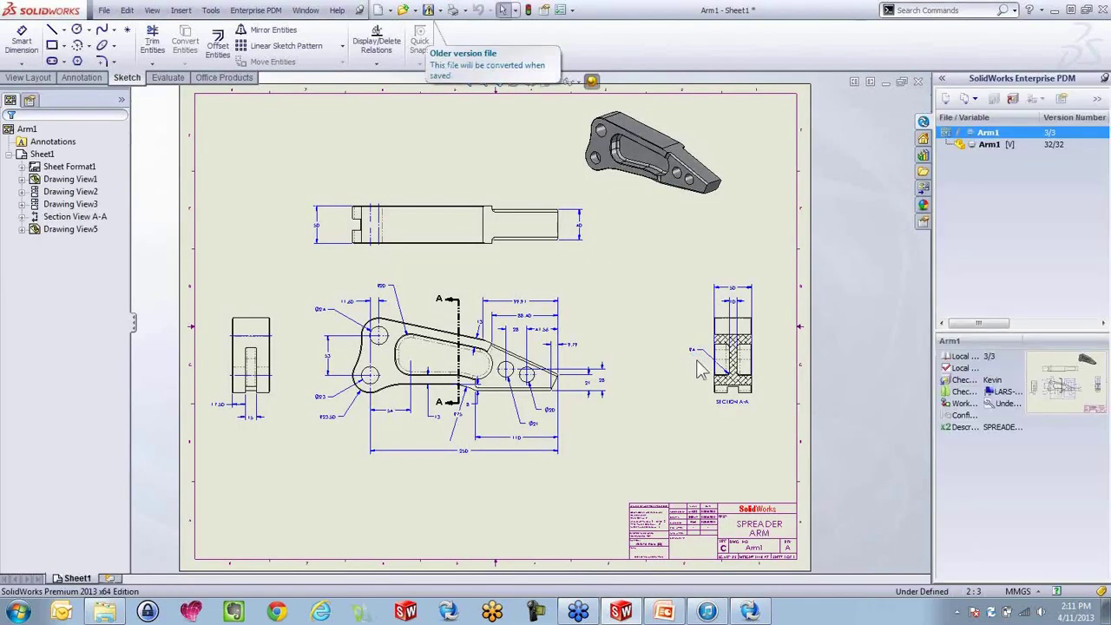
- Zoom in and change the 250 overall length dimension to 350
click(555, 483)
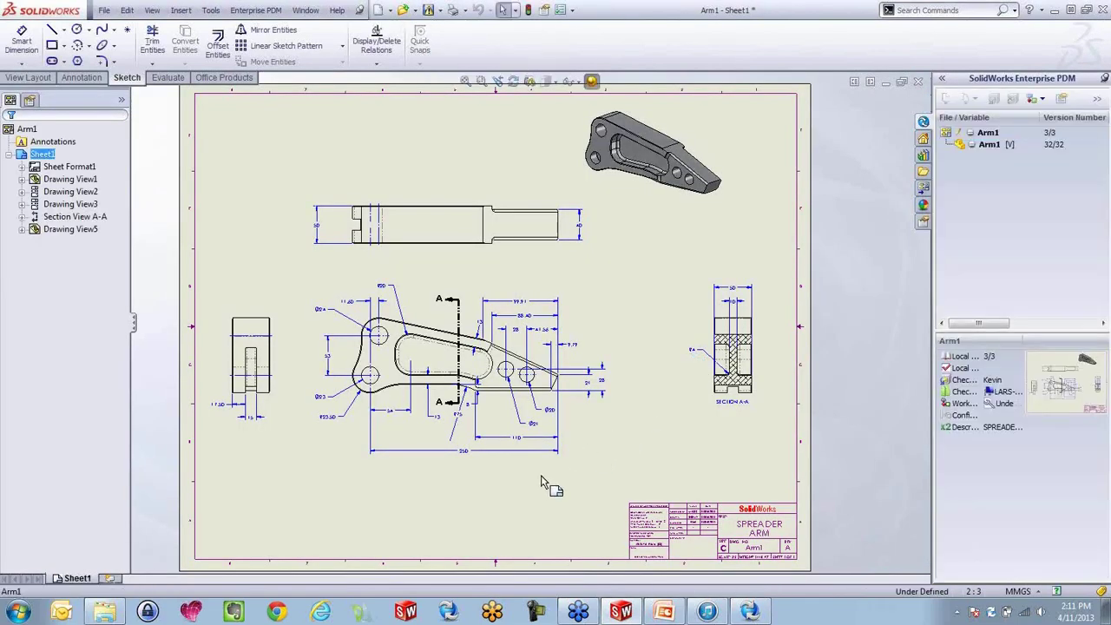
scroll(455, 471, down, 3)
scroll(460, 468, down, 2)
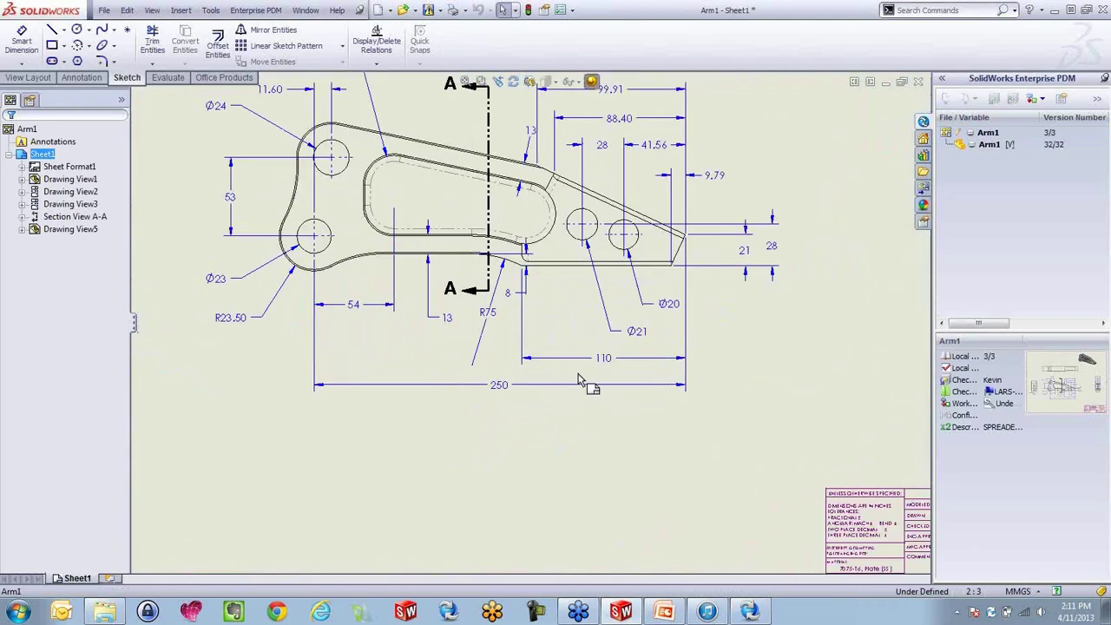
click(499, 391)
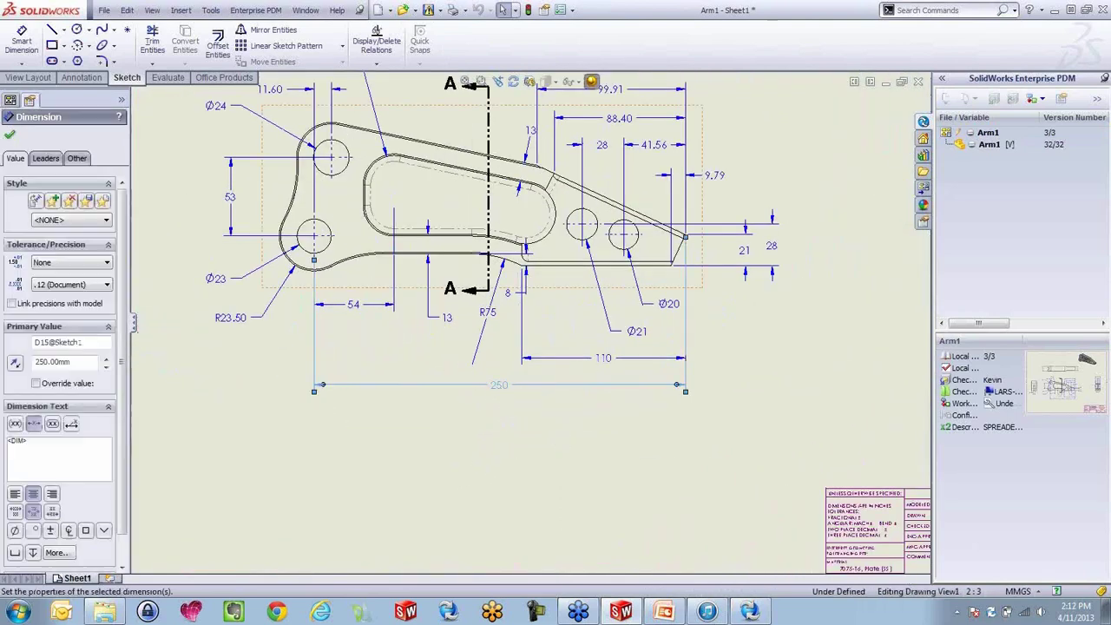
double_click(505, 392)
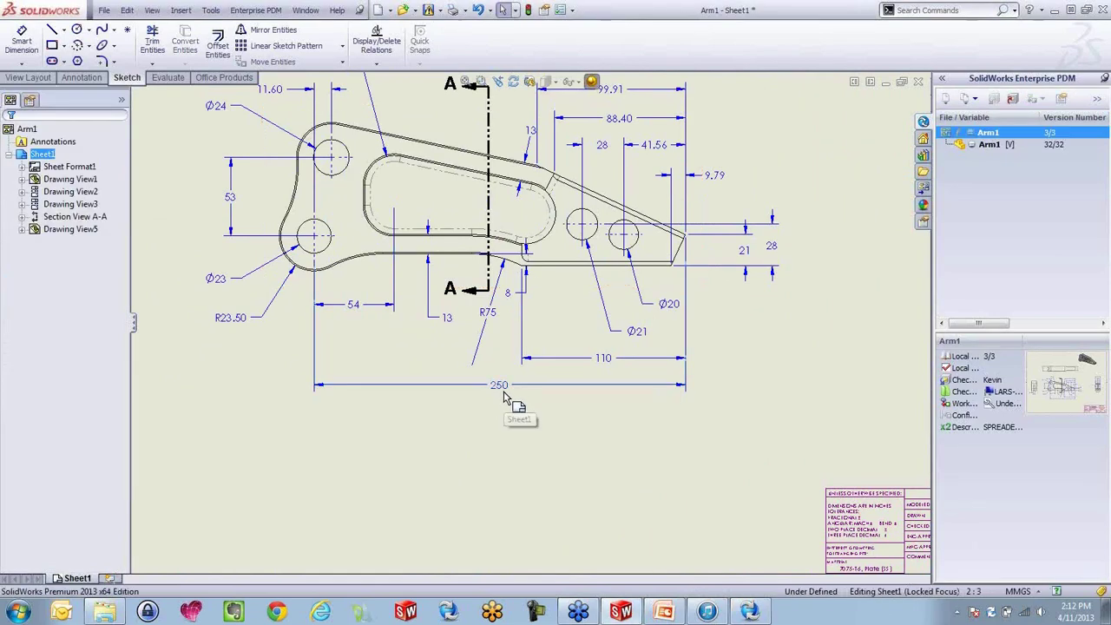
double_click(501, 388)
text(350)
key(Return)
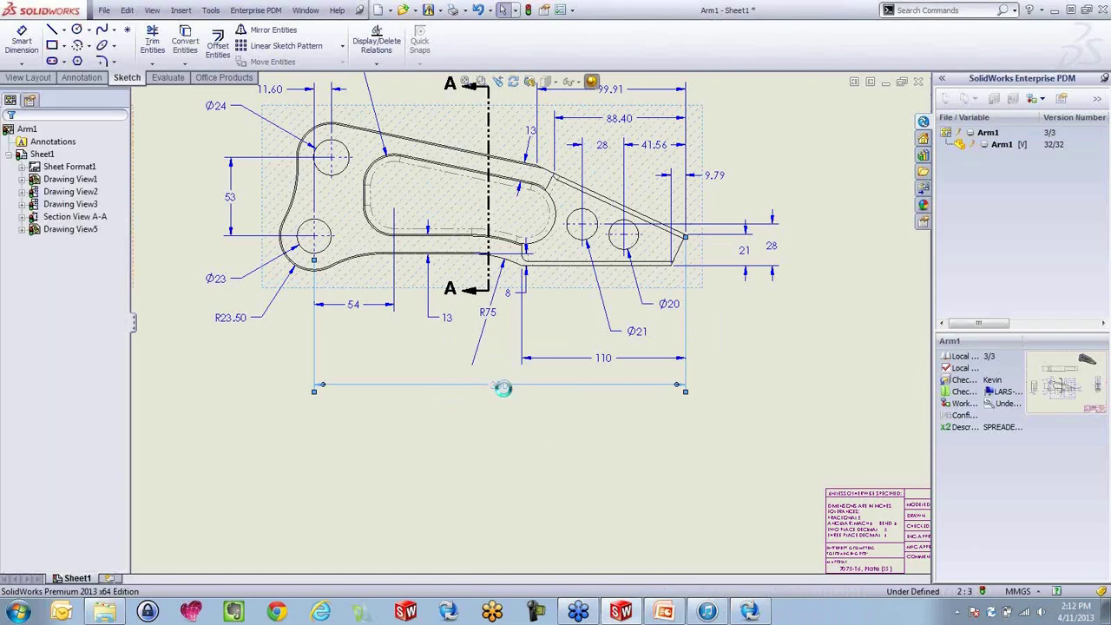
- Review the updated drawing and fit the whole sheet in view
scroll(685, 386, up, 5)
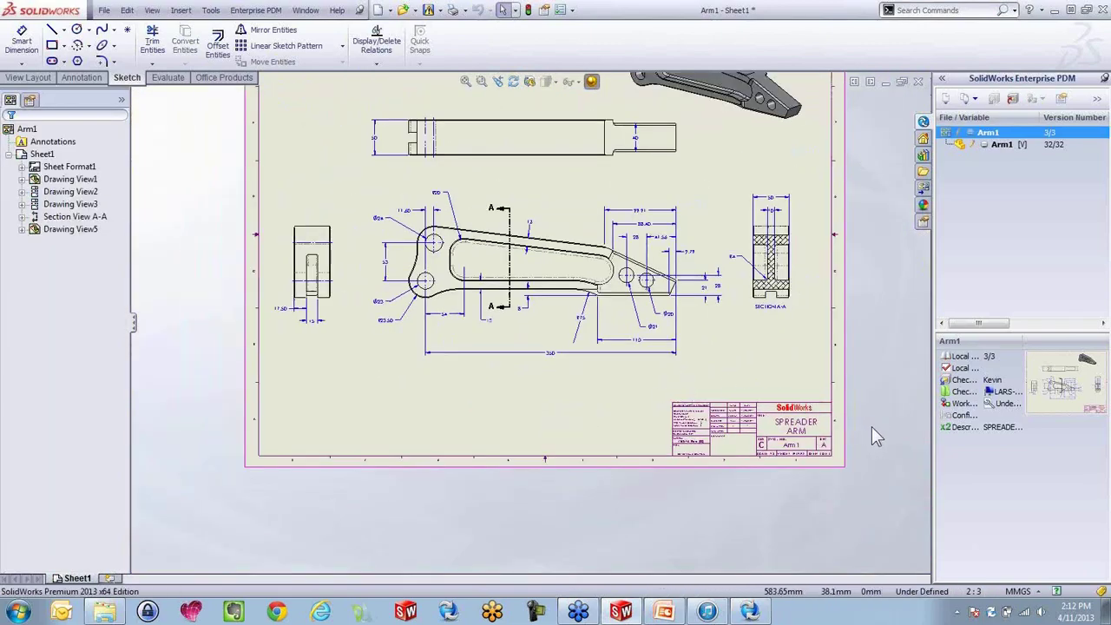
scroll(851, 427, down, 3)
scroll(764, 417, down, 5)
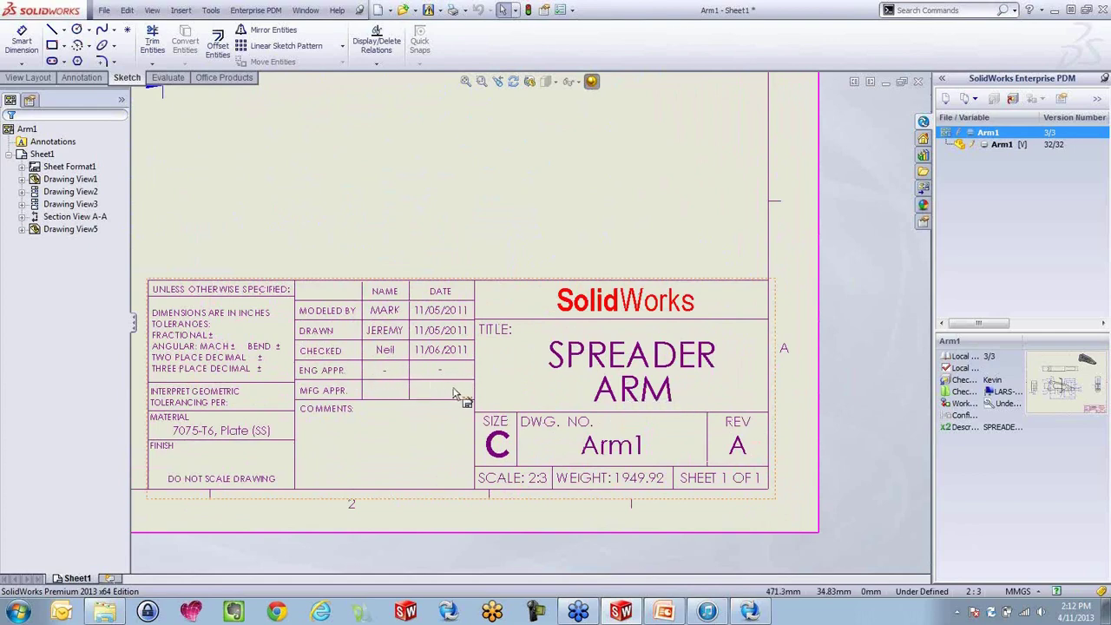
scroll(511, 395, up, 2)
scroll(510, 395, up, 3)
scroll(386, 148, down, 2)
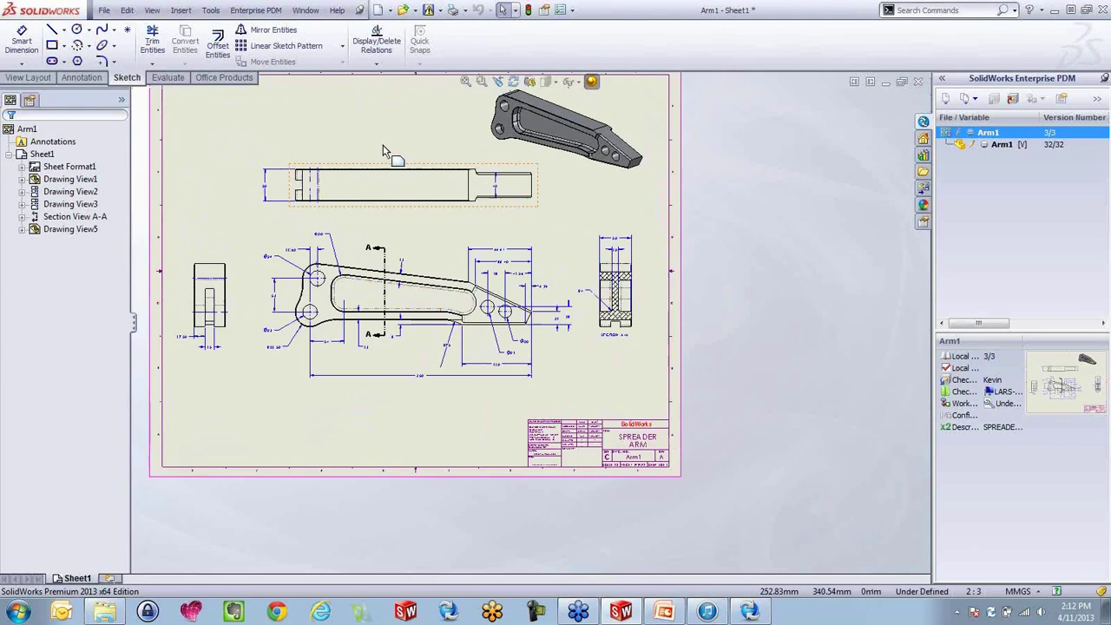
key(f)
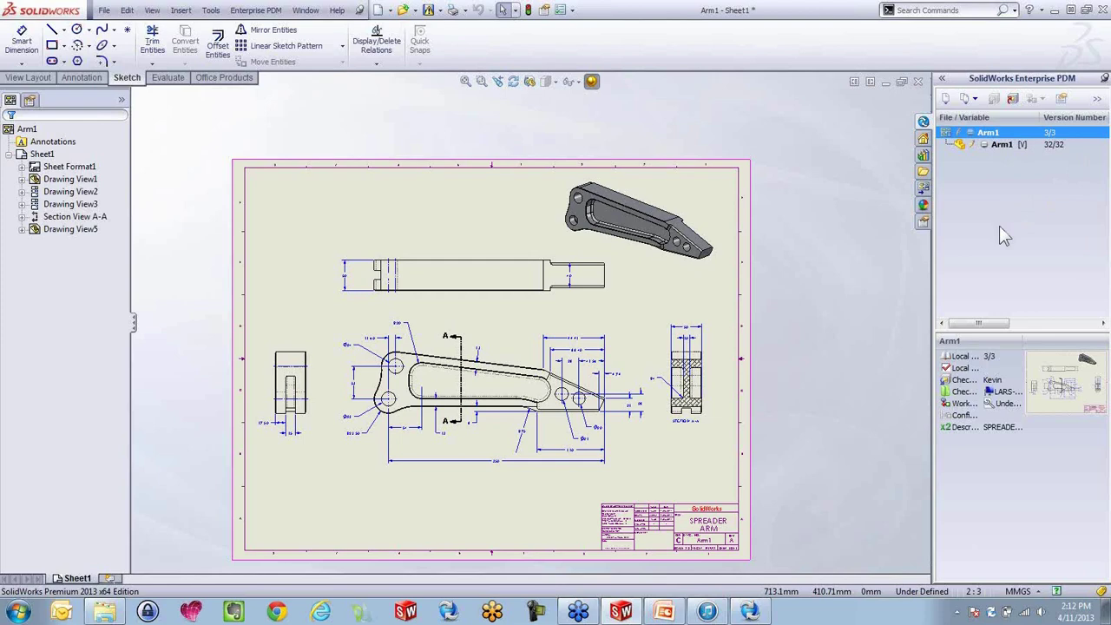
- Check in the drawing and part with the comment 'Changed overall length to 350'
click(1011, 99)
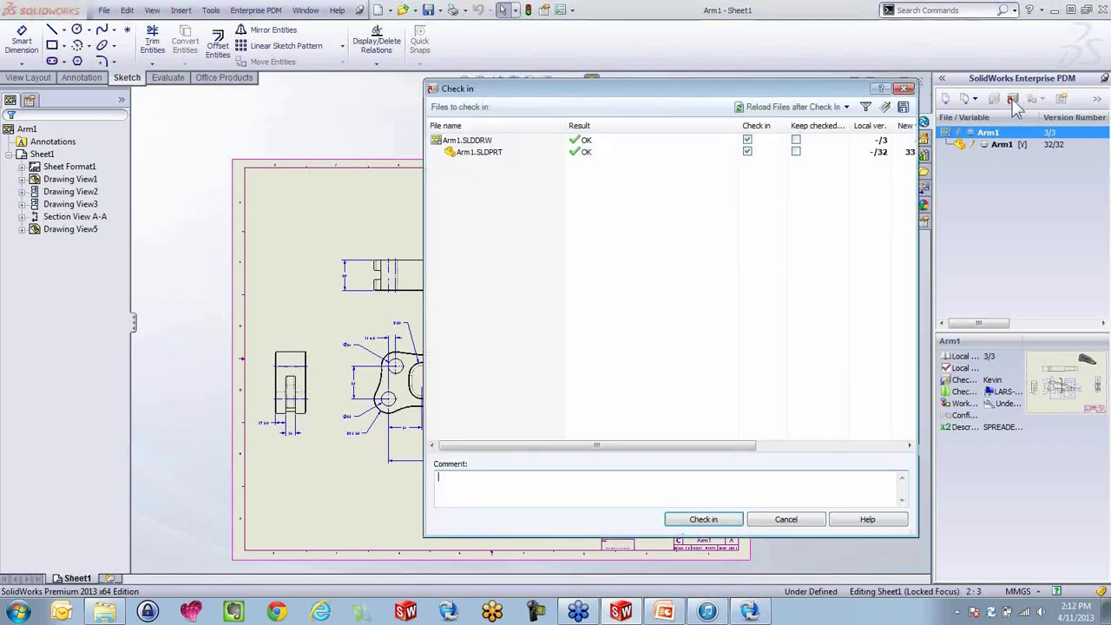
click(470, 495)
text(Changed )
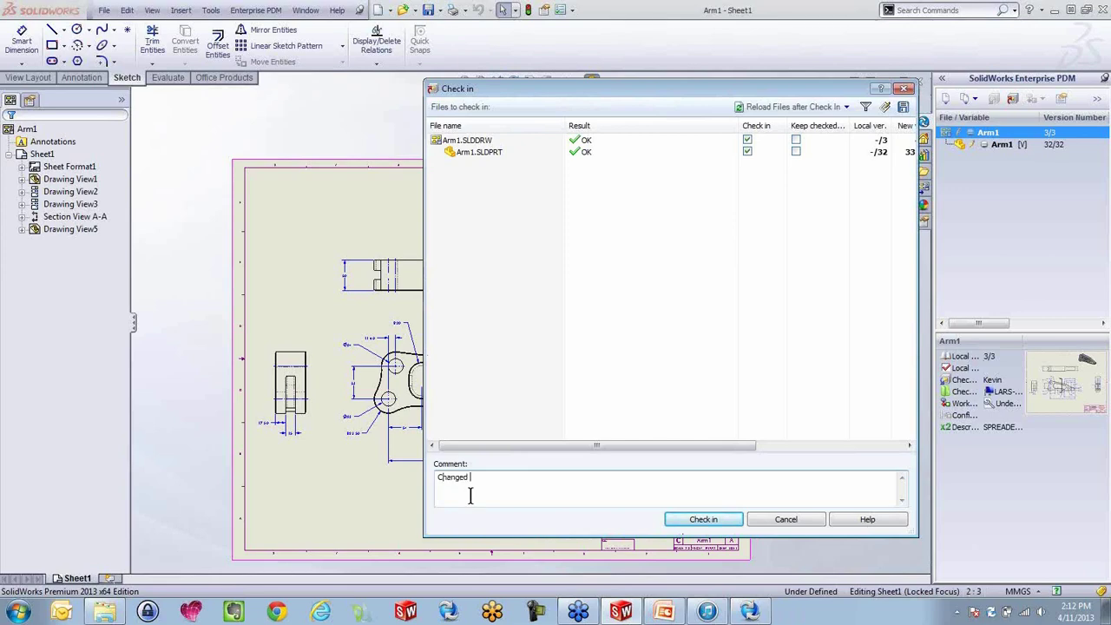
text(overall length to 350)
click(702, 519)
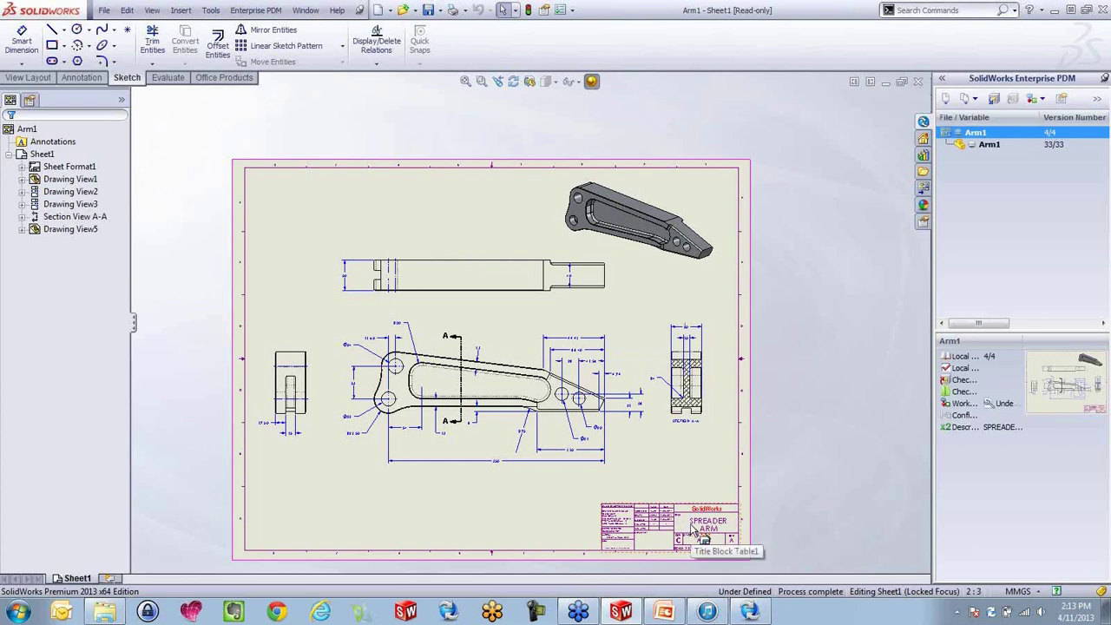
click(664, 612)
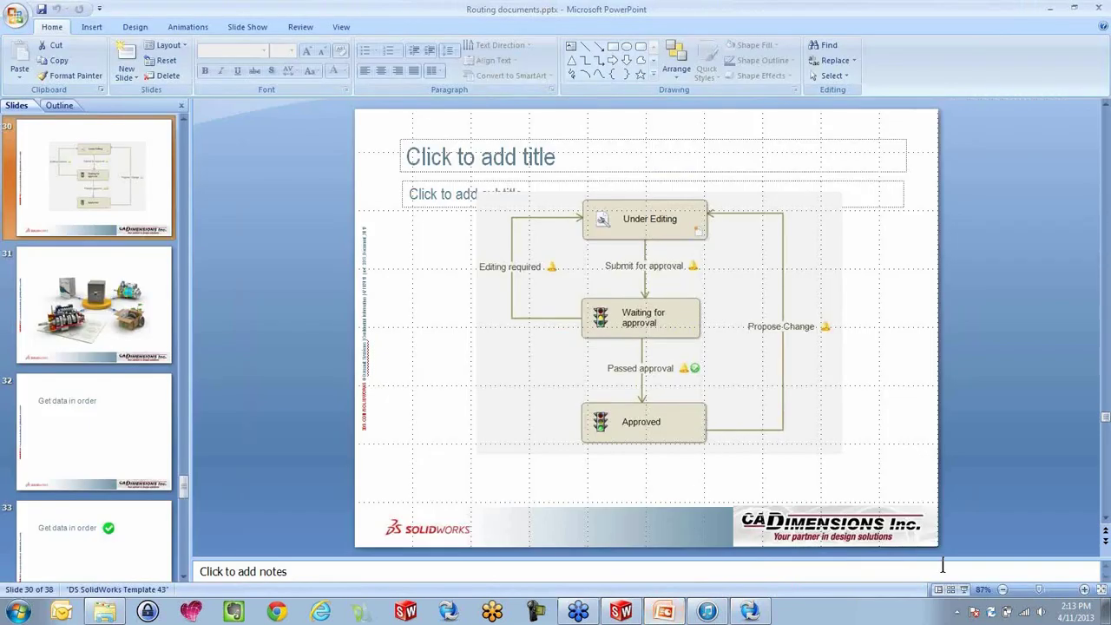
click(963, 589)
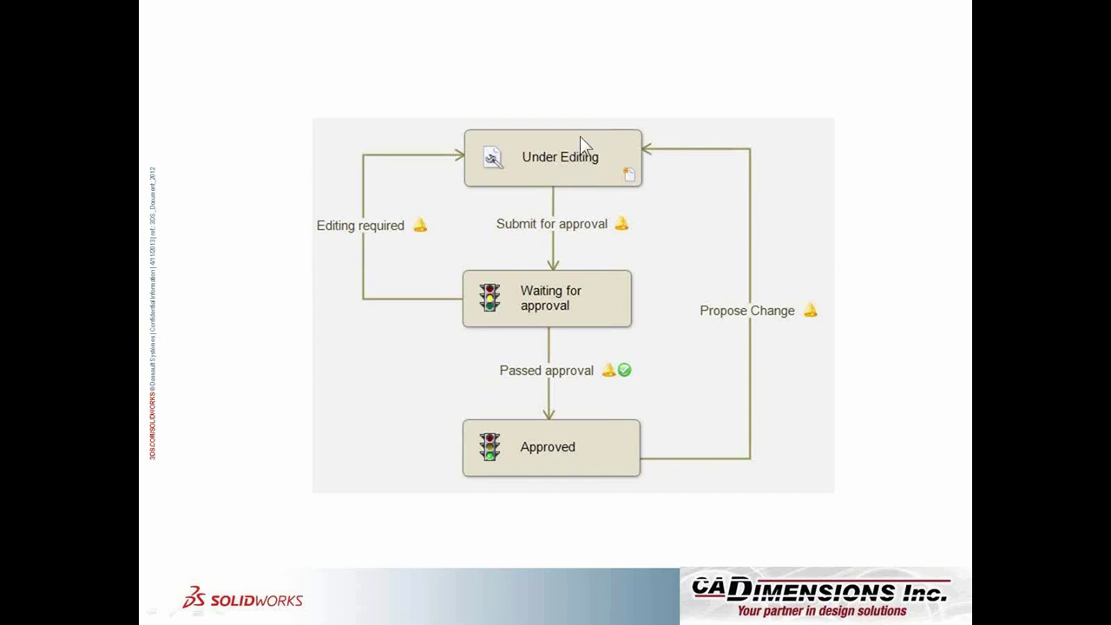
key(Escape)
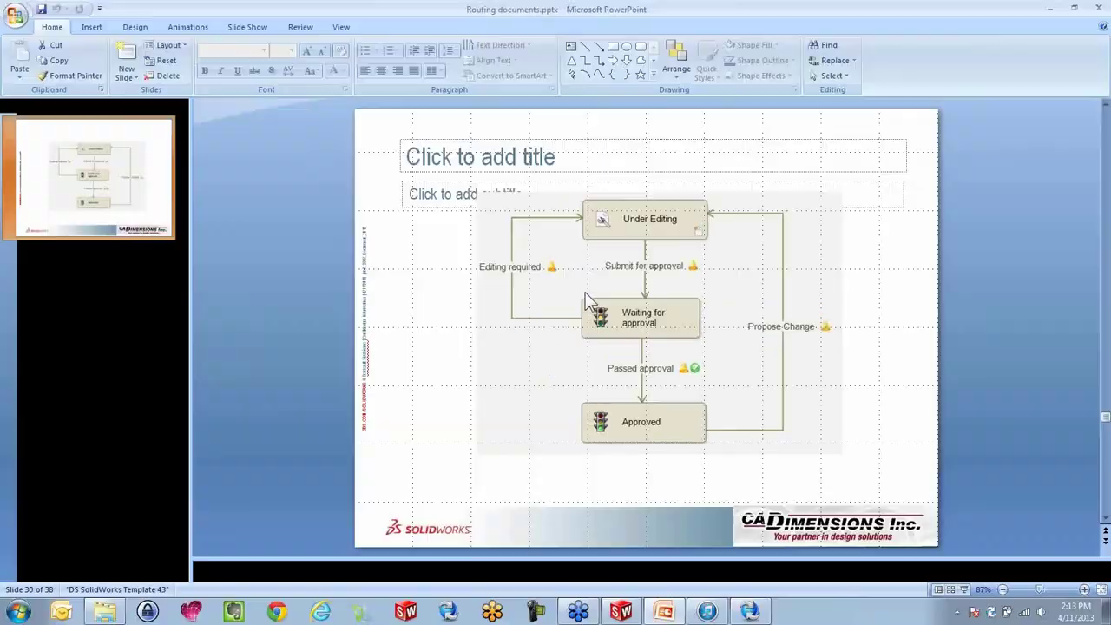
click(620, 612)
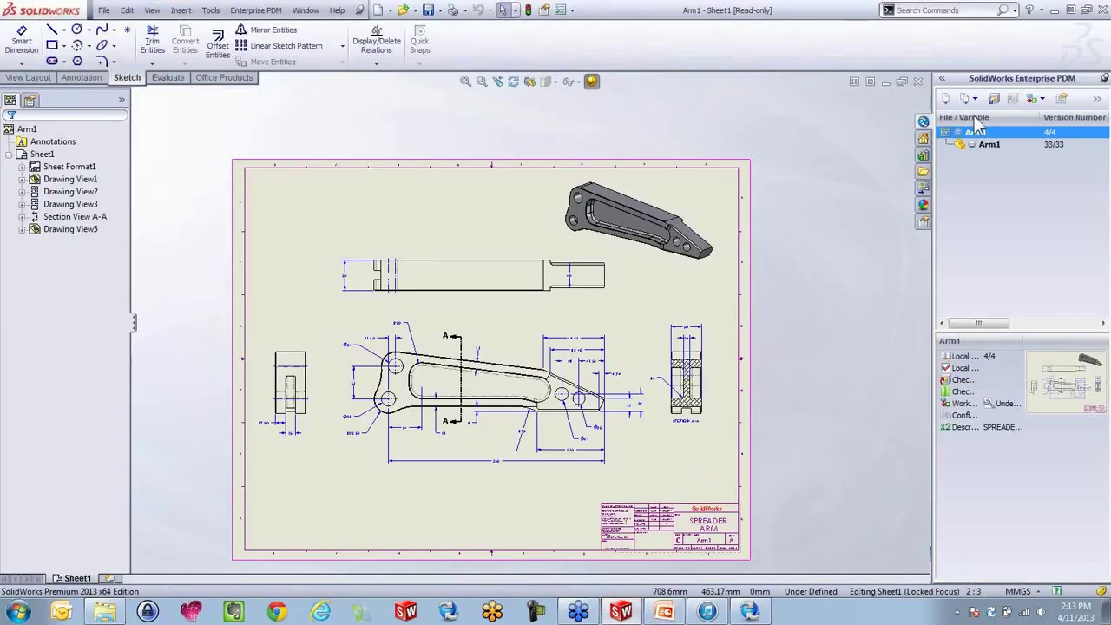
click(1045, 99)
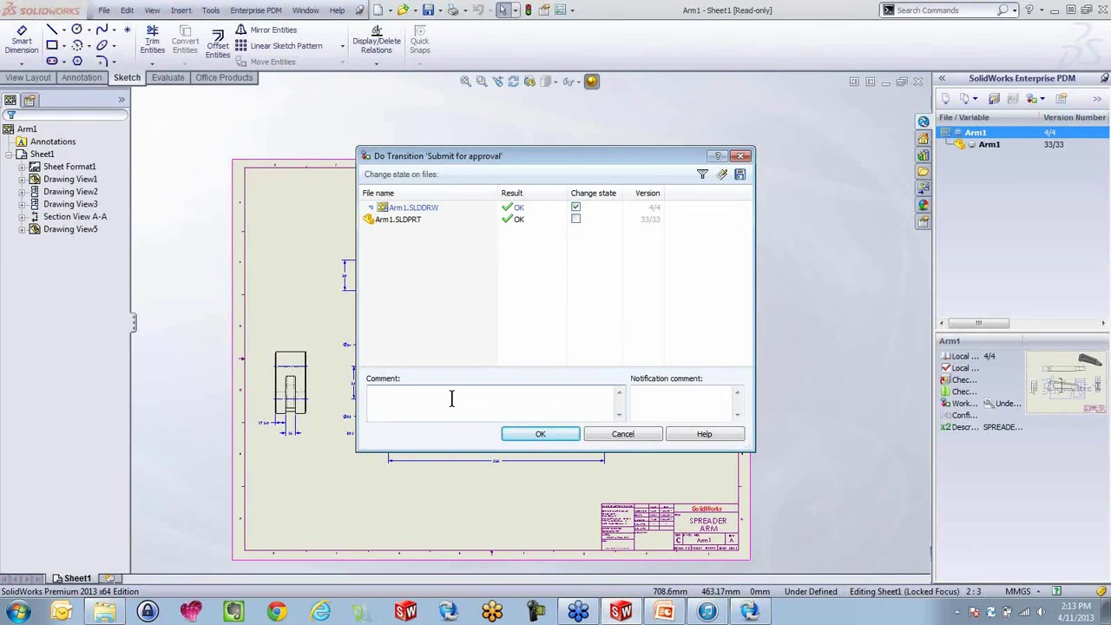
- Submit Arm1.SLDDRW for approval with the comment 'Please check chahges'
text(Please check chahges)
click(535, 434)
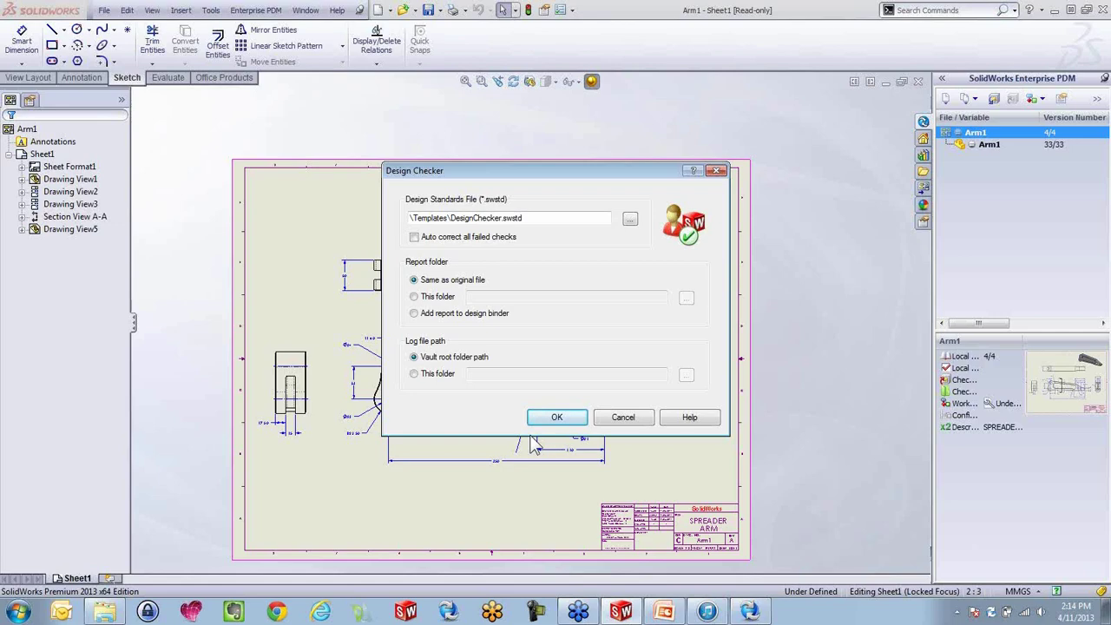
- Close the Design Checker and the Arm1 drawing, returning to the Desktop folder
click(607, 418)
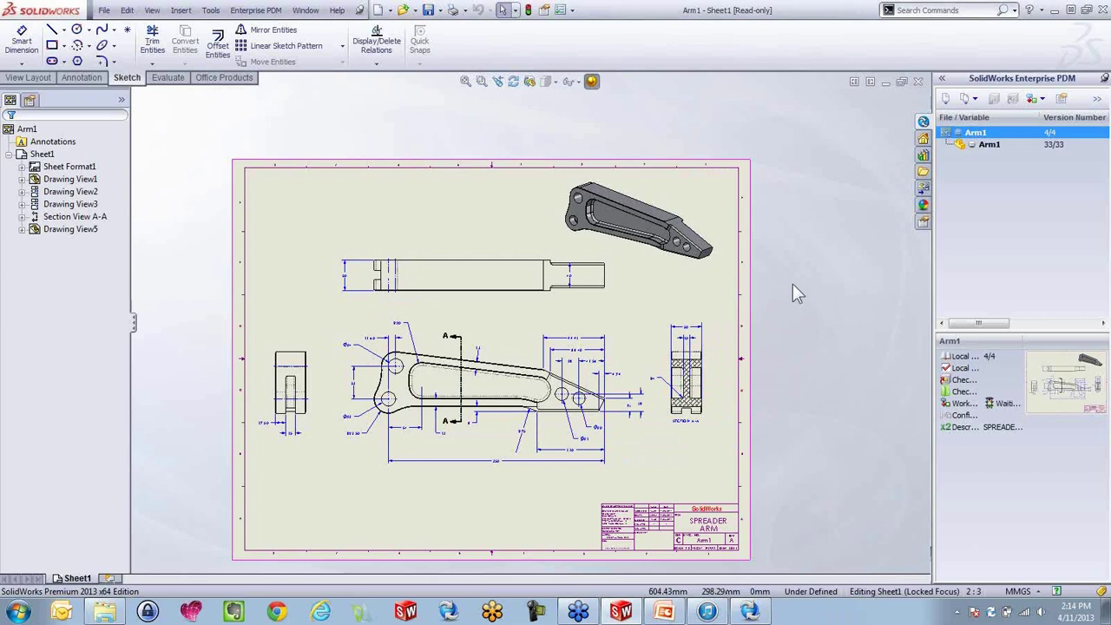
click(918, 81)
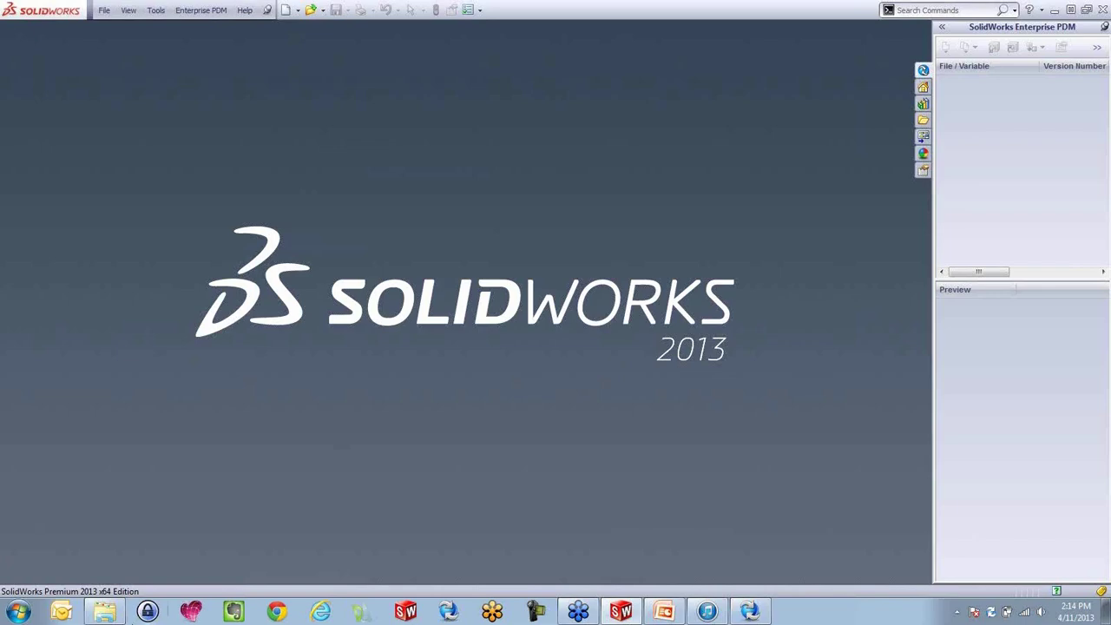
click(105, 611)
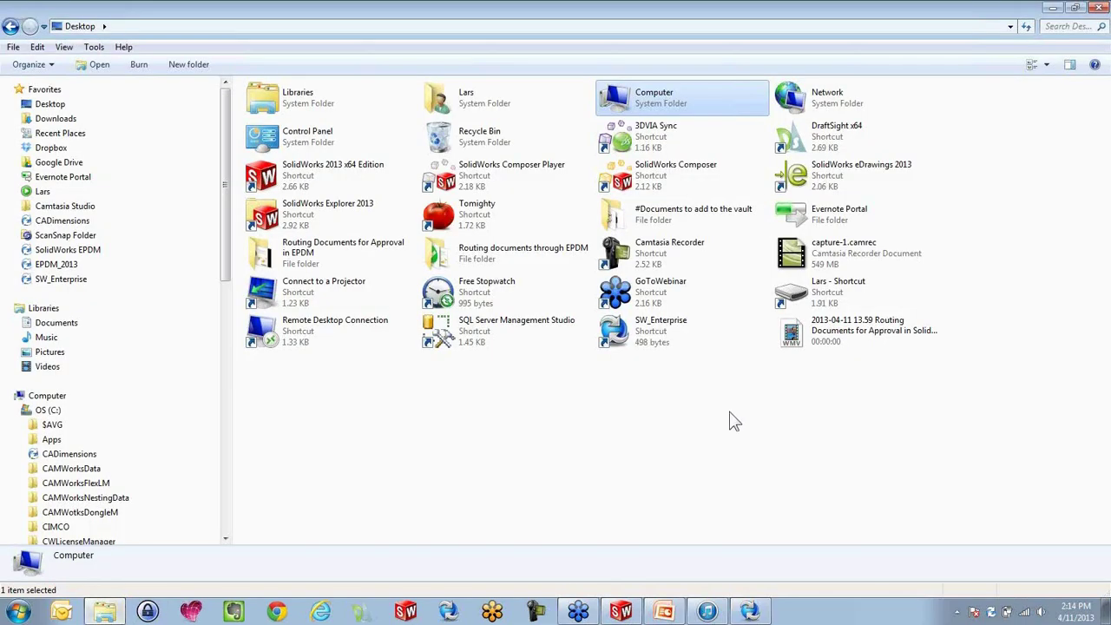
- Discard the old vault notification and log off SW_Enterprise
click(990, 612)
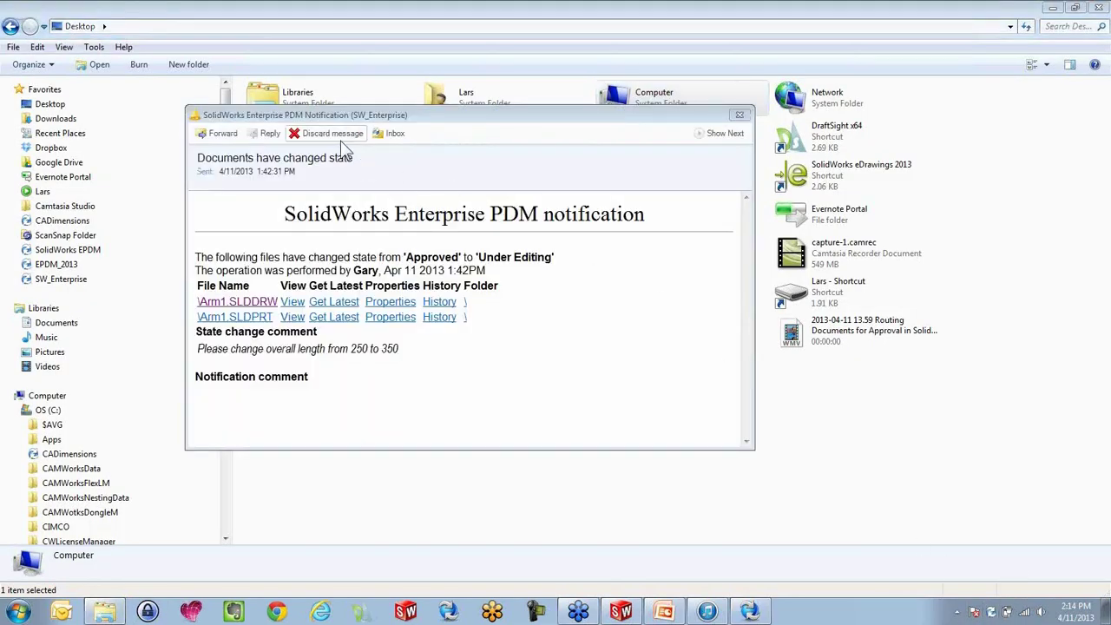
click(338, 137)
right_click(991, 612)
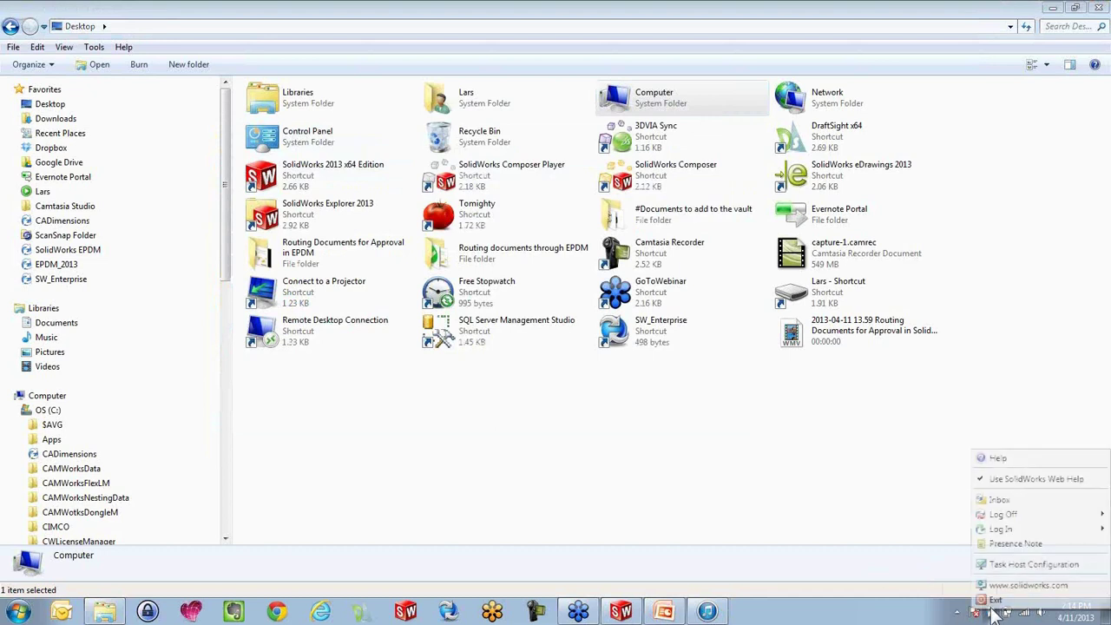
mouse_move(1004, 514)
click(953, 528)
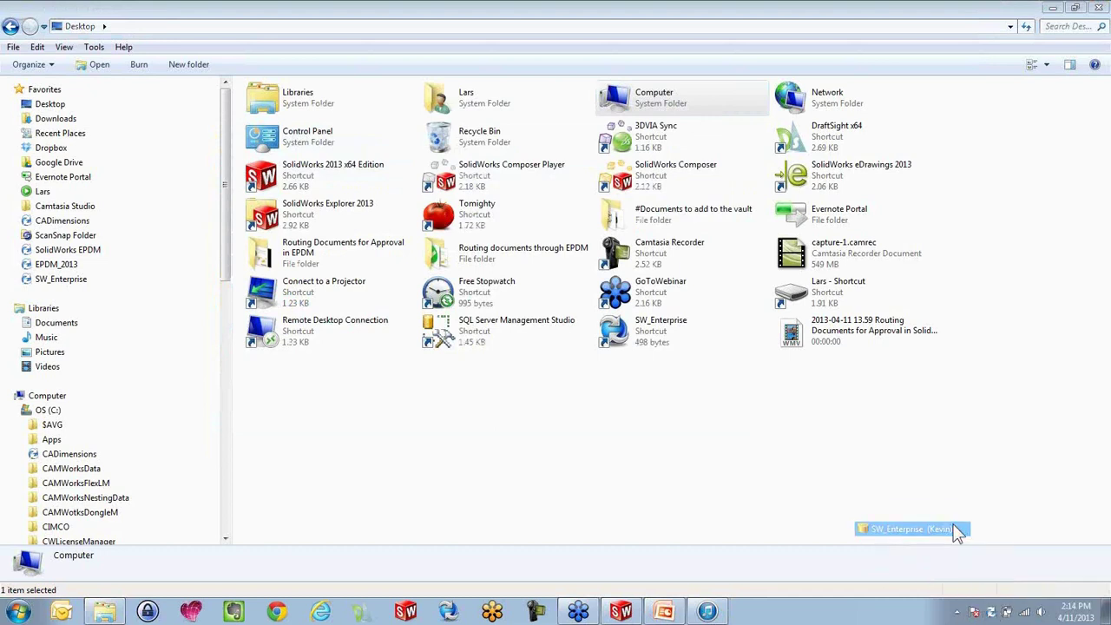
- Start logging back in to the SW_Enterprise vault
right_click(998, 609)
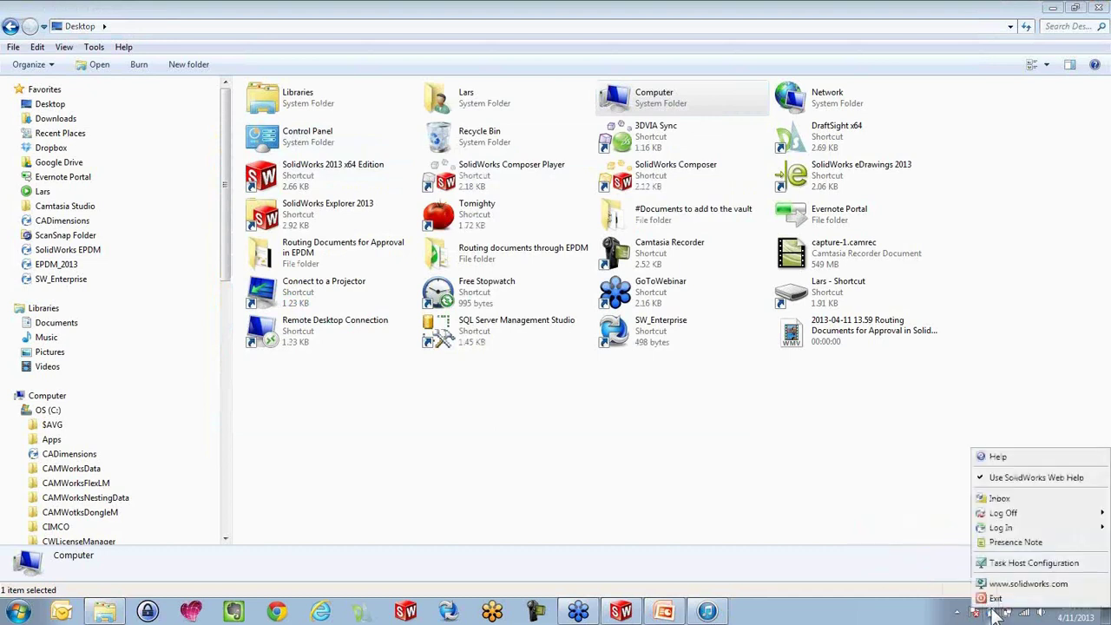
mouse_move(998, 528)
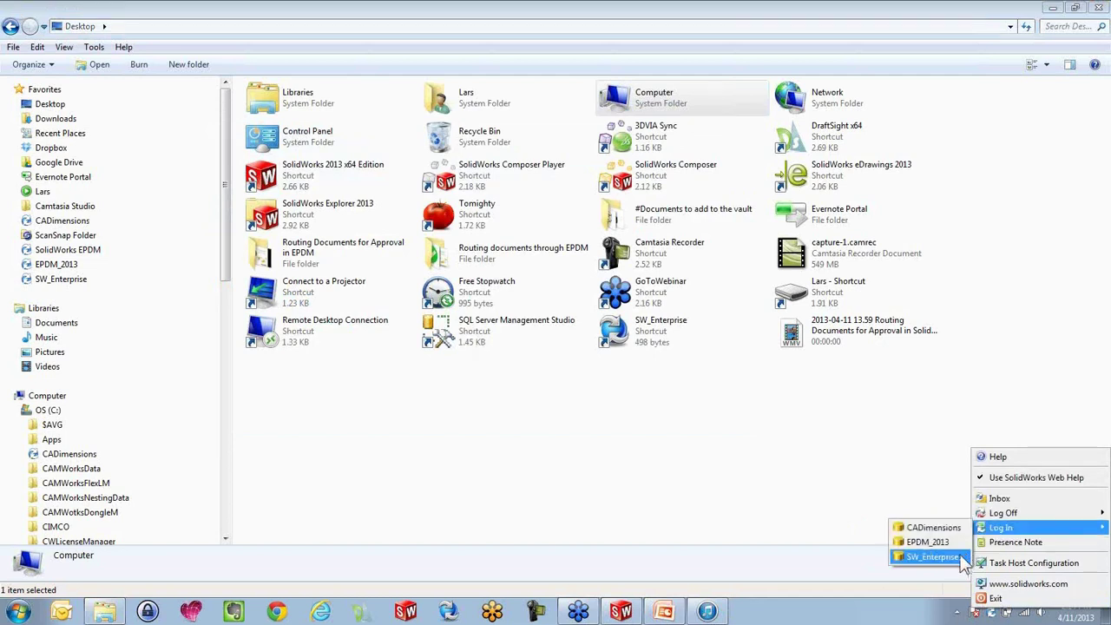
click(932, 556)
- Log in as the approver and open the 'Waiting for approval' notification for Arm1.SLDDRW
double_click(618, 299)
text(Gary)
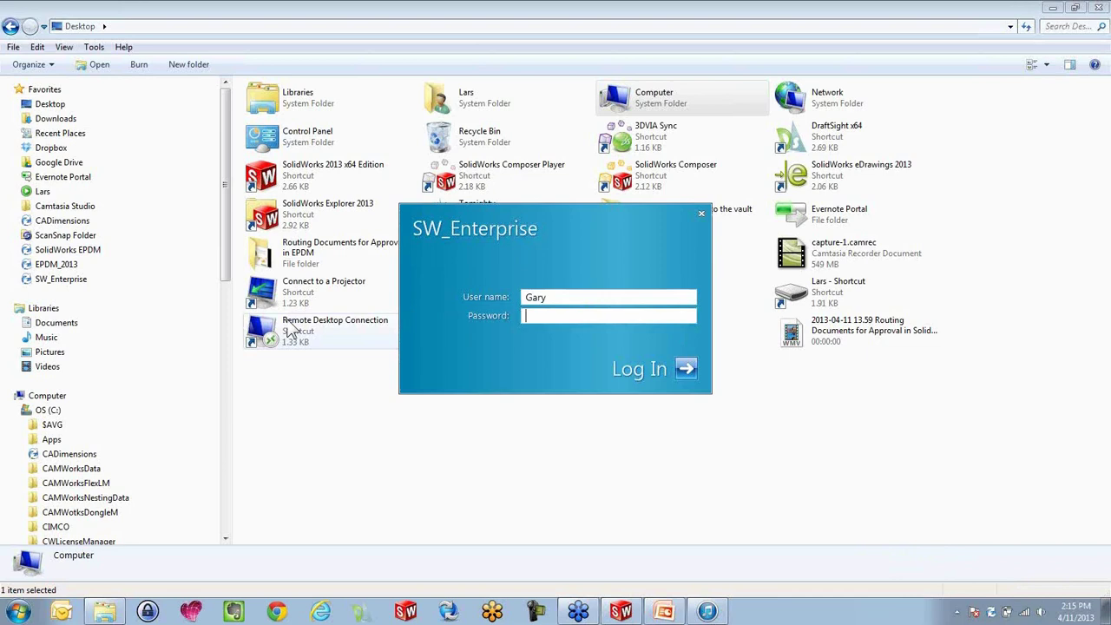
text(••)
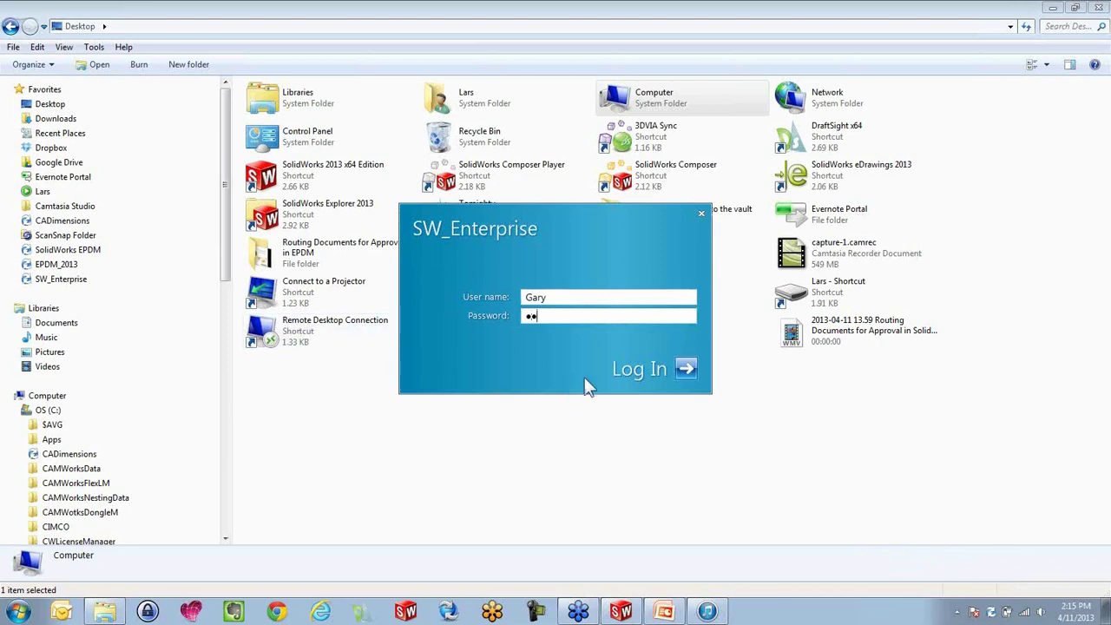
click(679, 369)
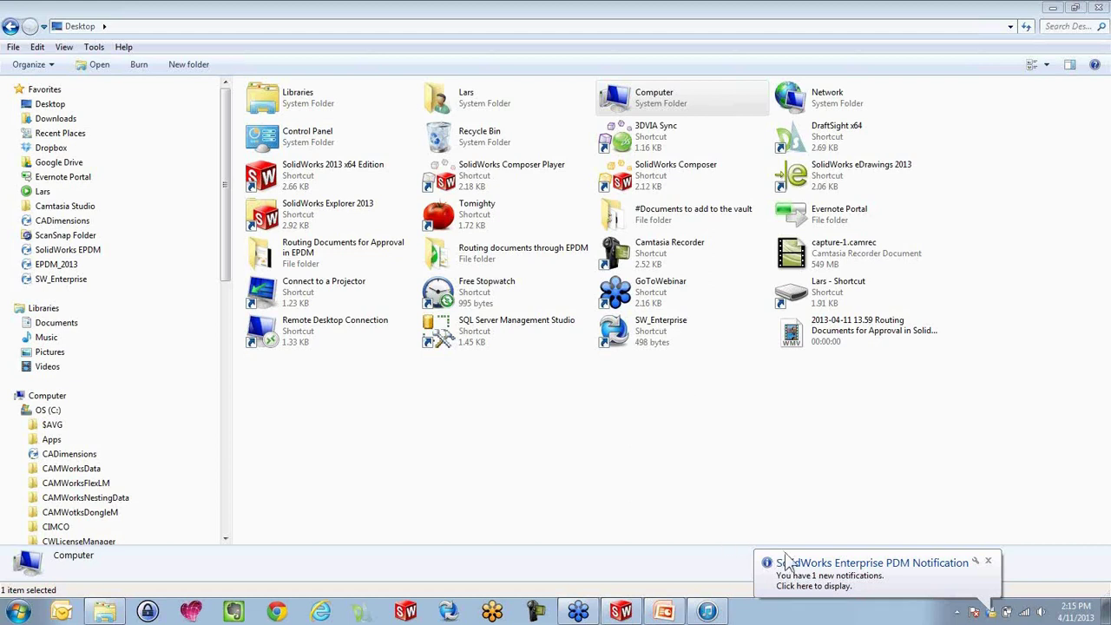
click(824, 565)
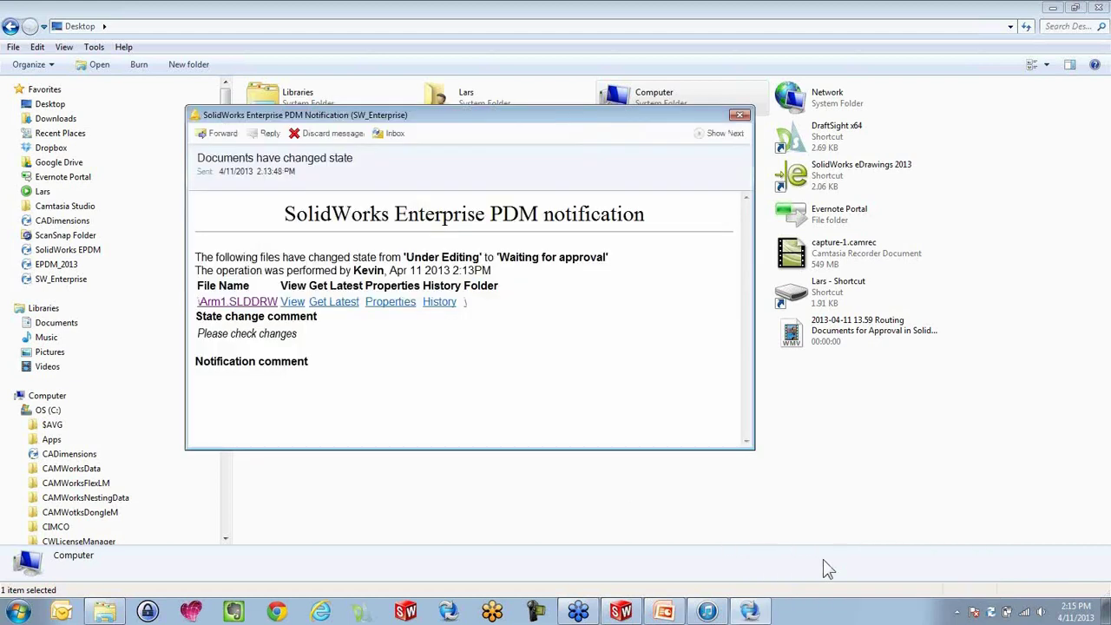
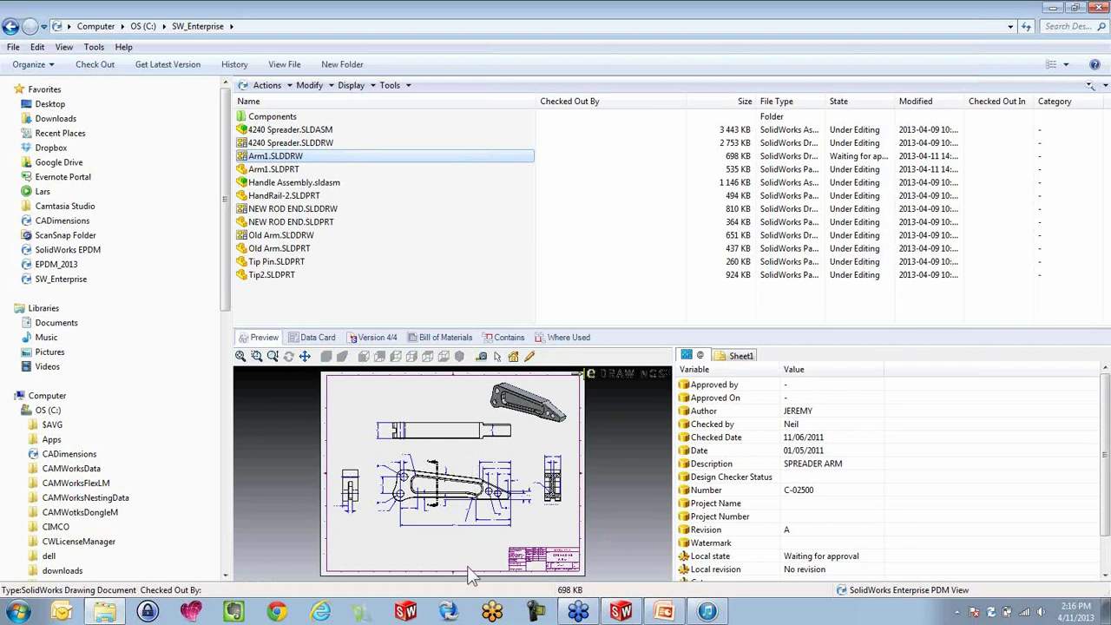
- Zoom in and out on the Arm1 drawing preview to inspect it
click(461, 540)
scroll(464, 534, down, 5)
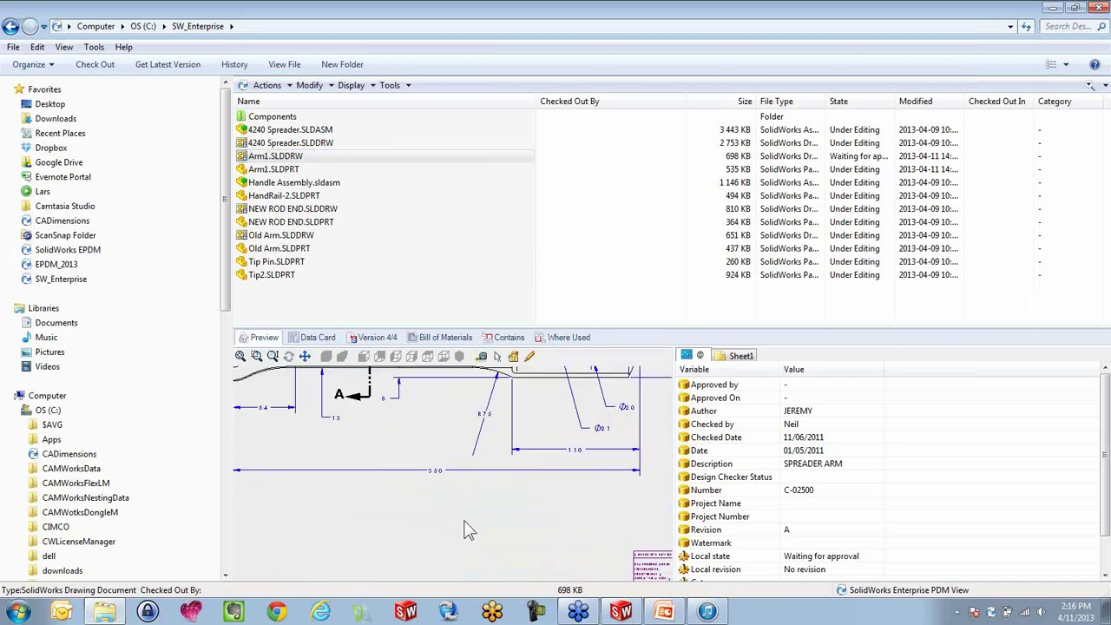
scroll(465, 530, down, 5)
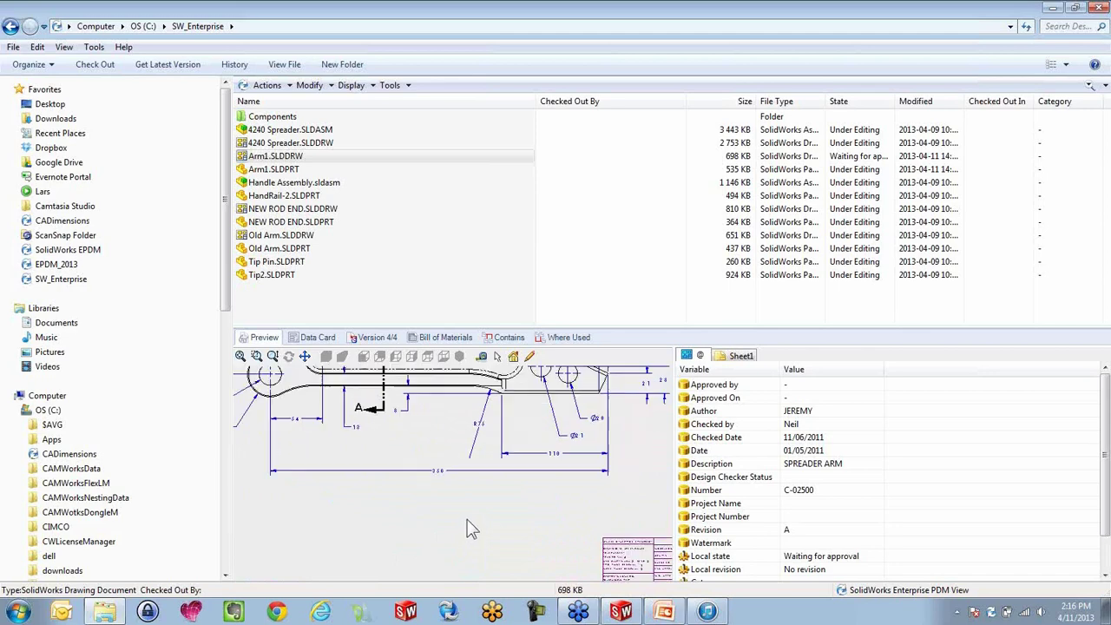
scroll(414, 447, up, 8)
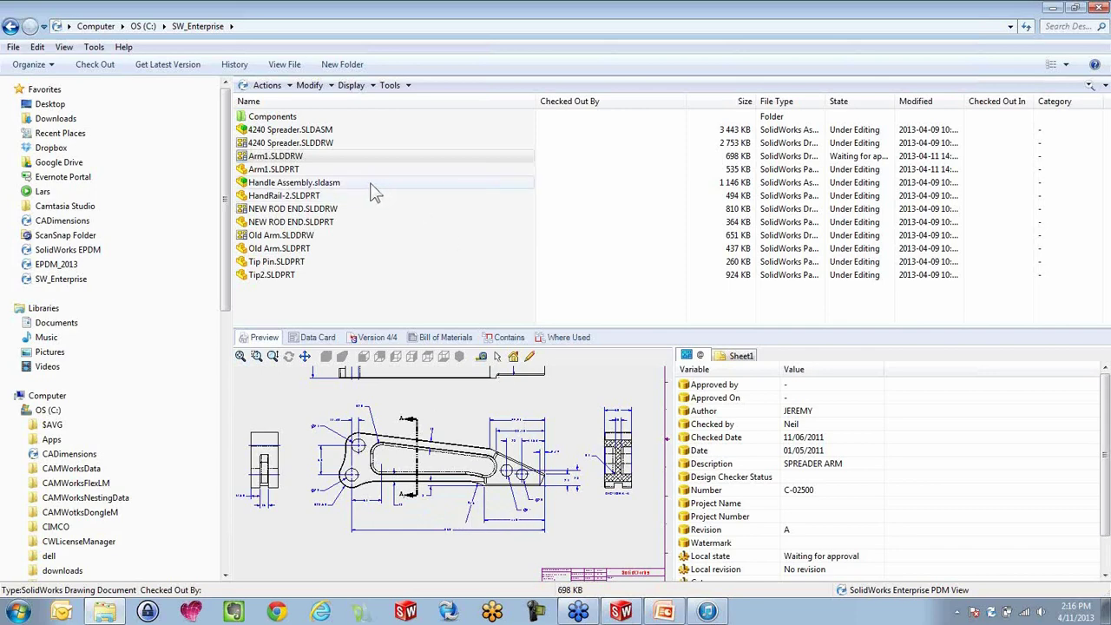
- Change the state of Arm1.SLDDRW to Passed approval
click(306, 158)
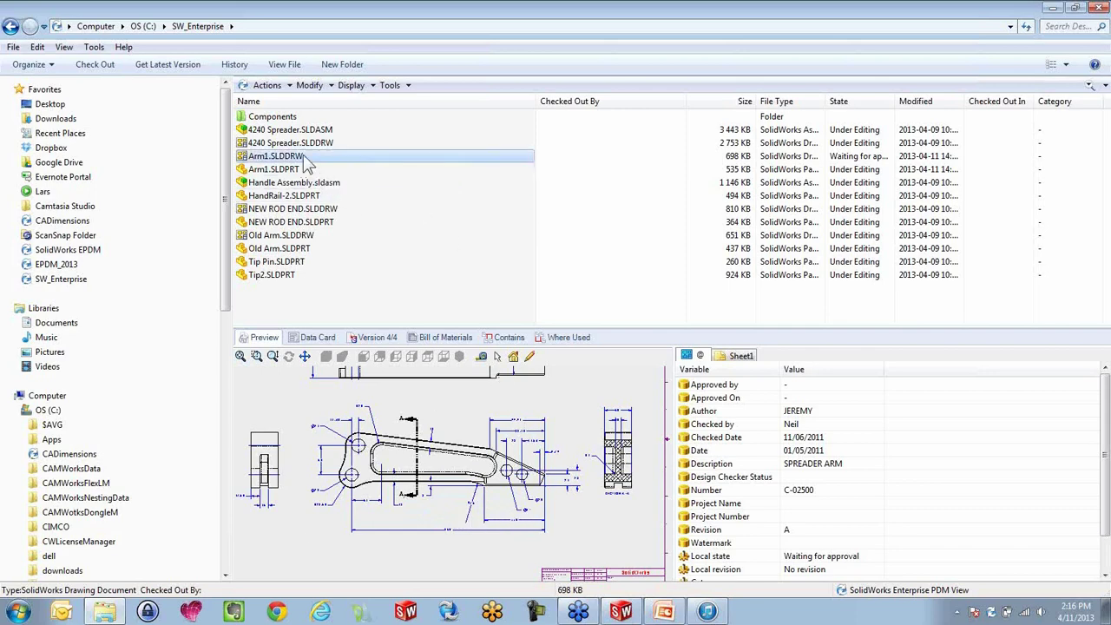
right_click(303, 156)
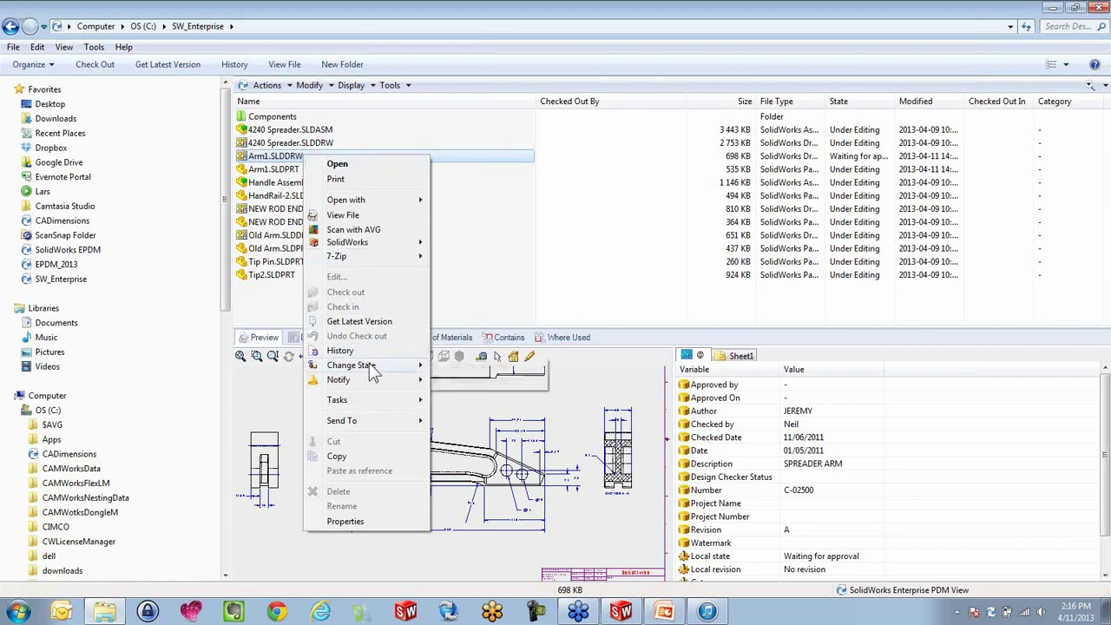
mouse_move(372, 365)
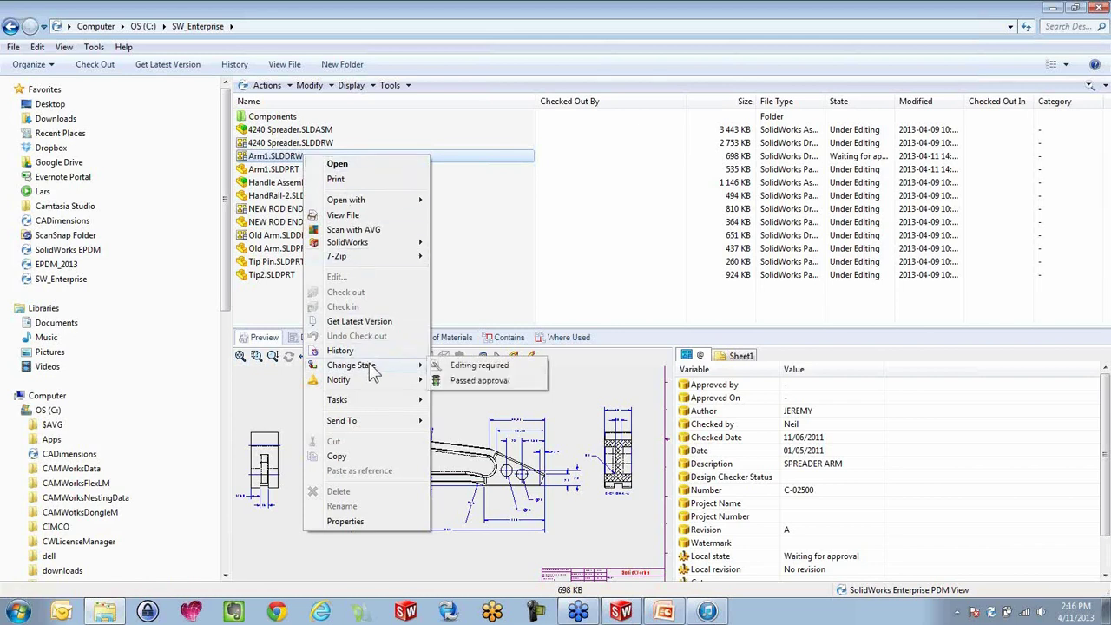
click(486, 378)
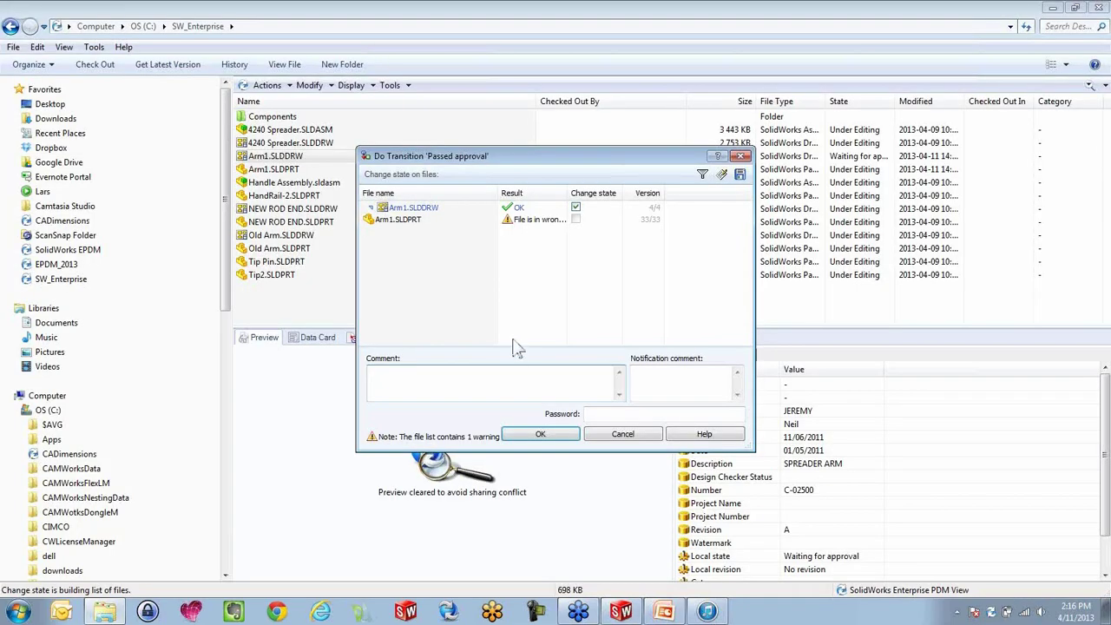
- Approve the Arm1 transition with the comment 'Looks Great!!' and the account password
click(475, 383)
text(Looks Great!!)
click(607, 414)
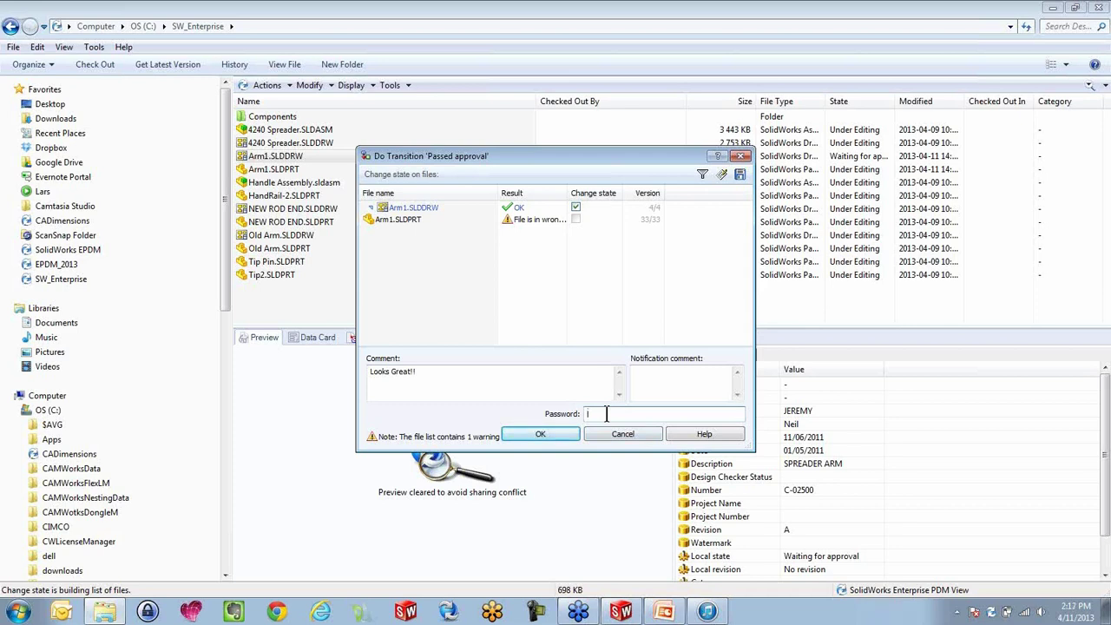
text(••)
click(572, 436)
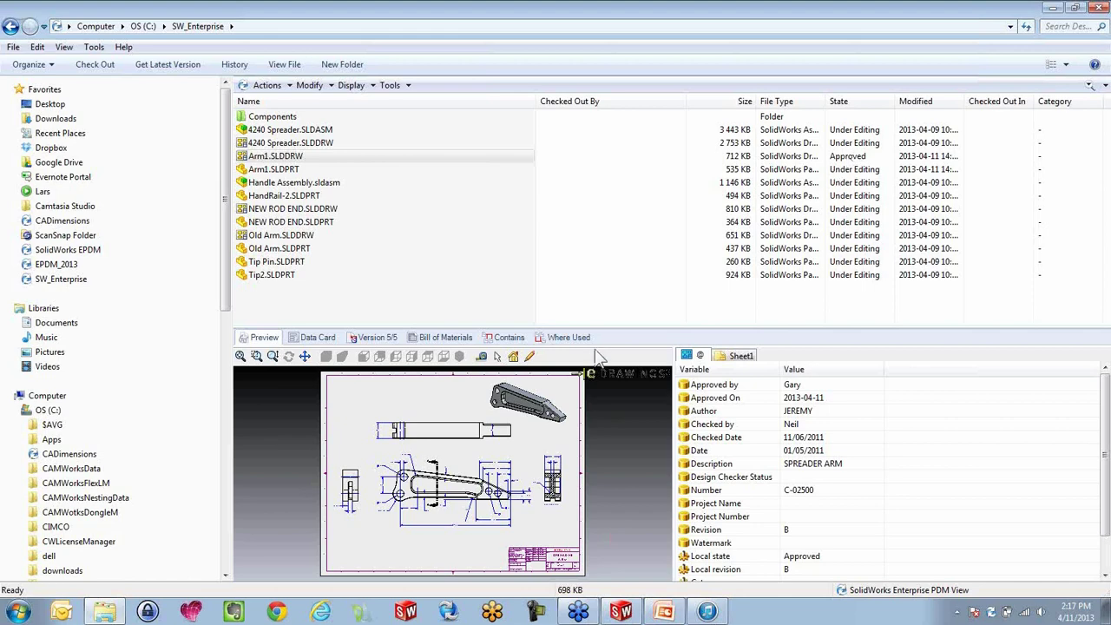
- Zoom the Arm1 preview to check the SPREADER ARM title block shows revision B
scroll(534, 529, down, 5)
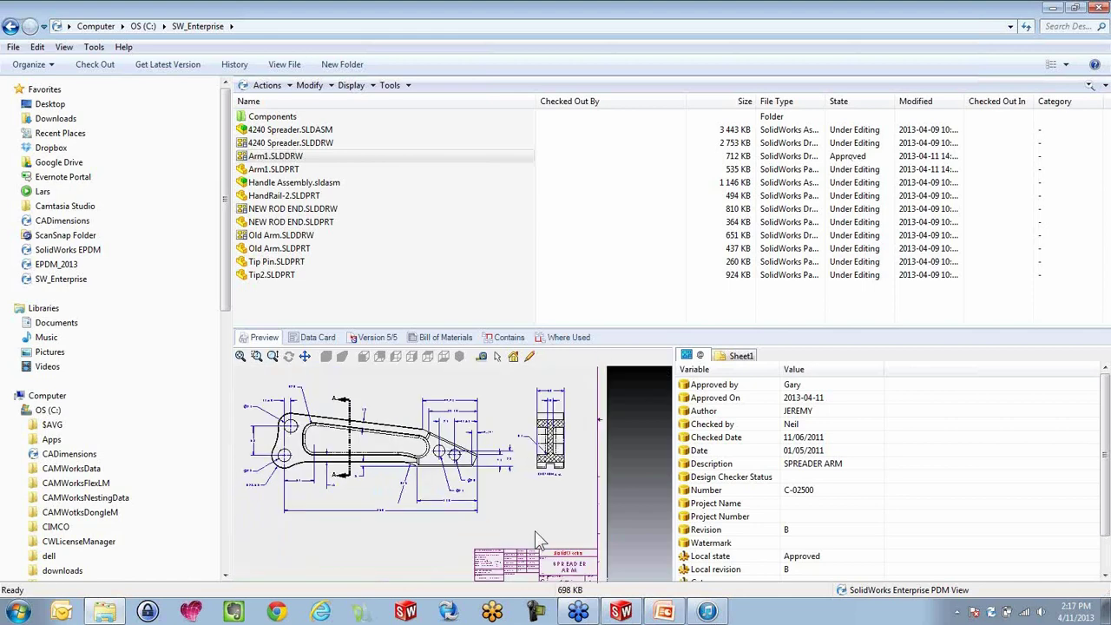
scroll(506, 528, down, 2)
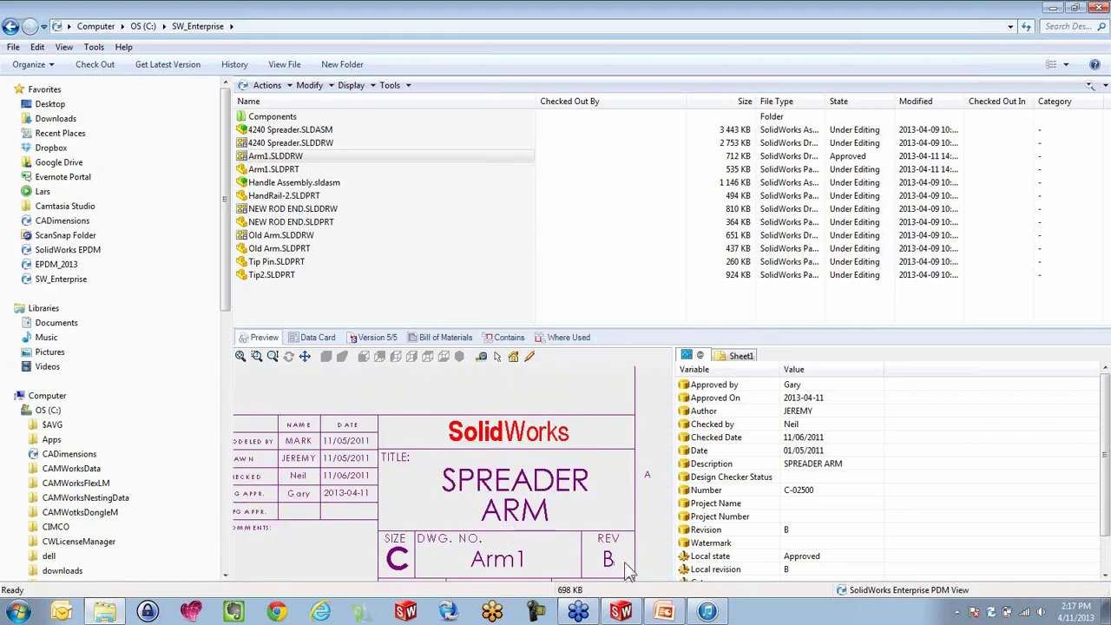
scroll(434, 512, up, 2)
scroll(366, 493, down, 4)
scroll(366, 492, down, 1)
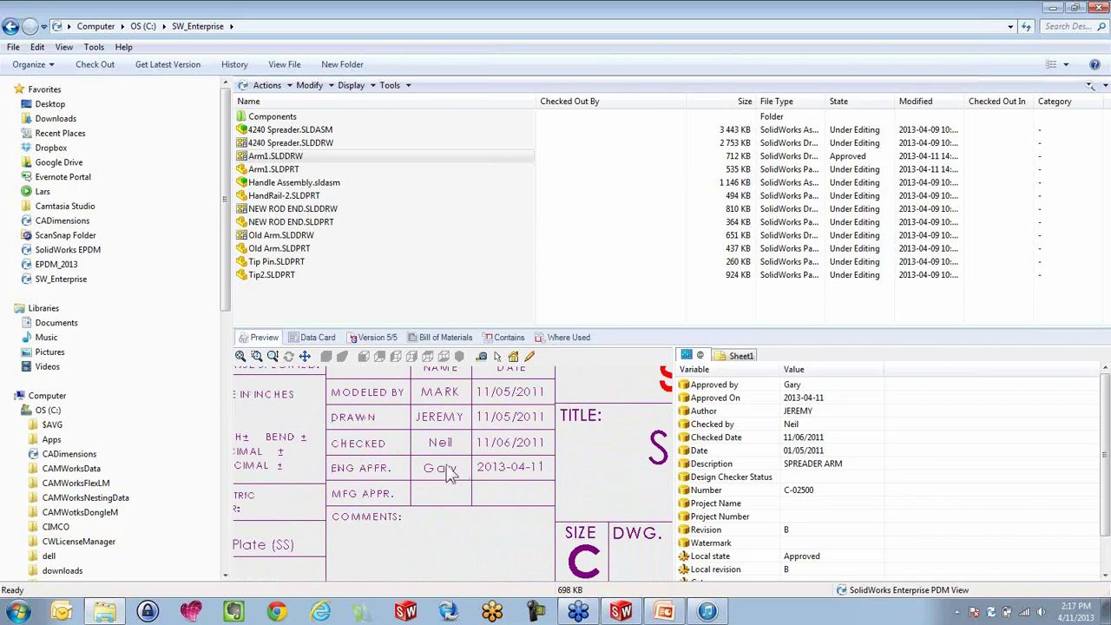
scroll(448, 472, up, 5)
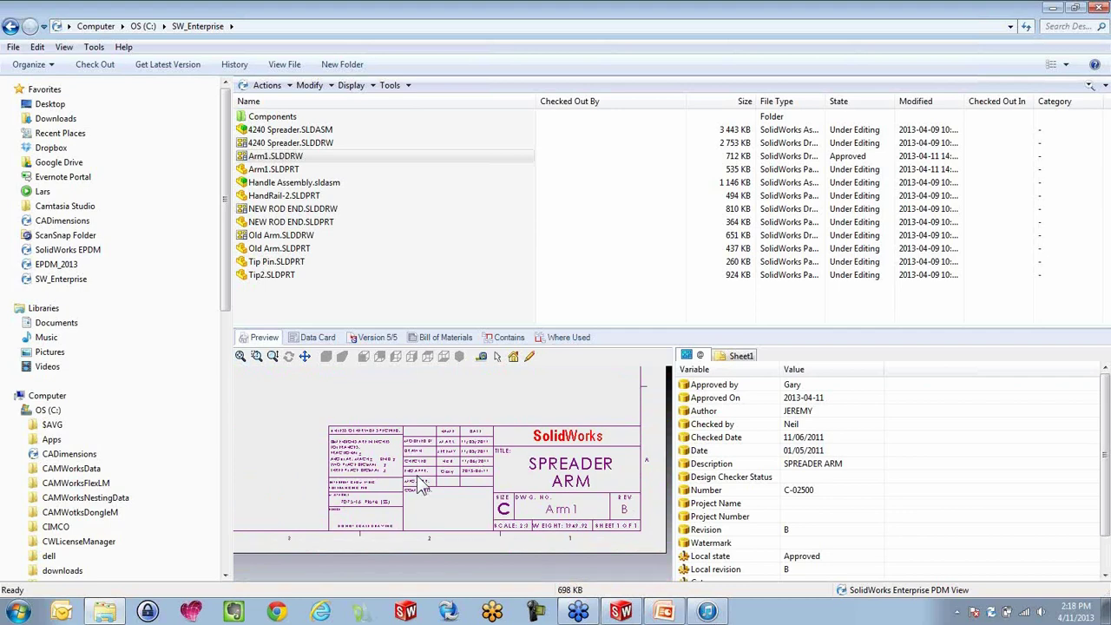
- Maximize PDM Administration, log into SW_Enterprise with the password, and open Default Workflow
click(451, 609)
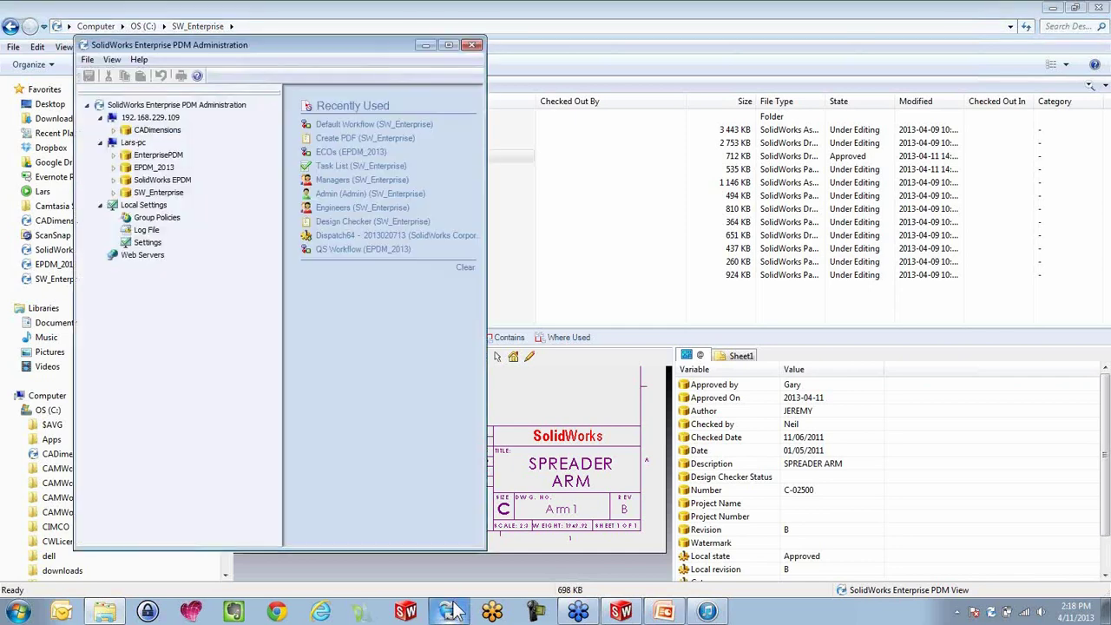
click(448, 45)
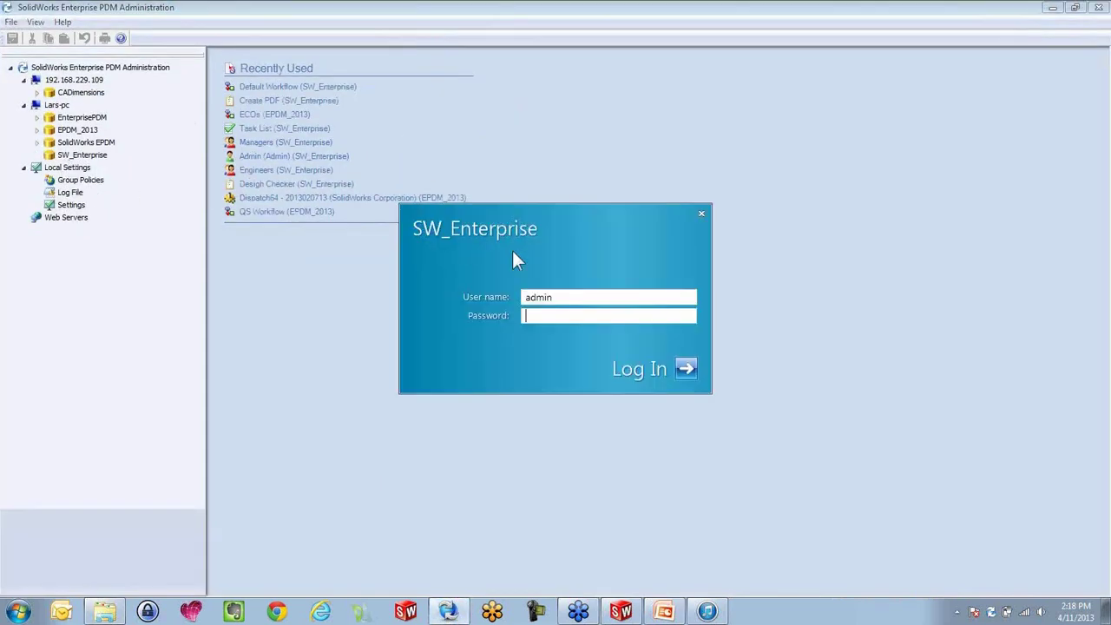
key(Return)
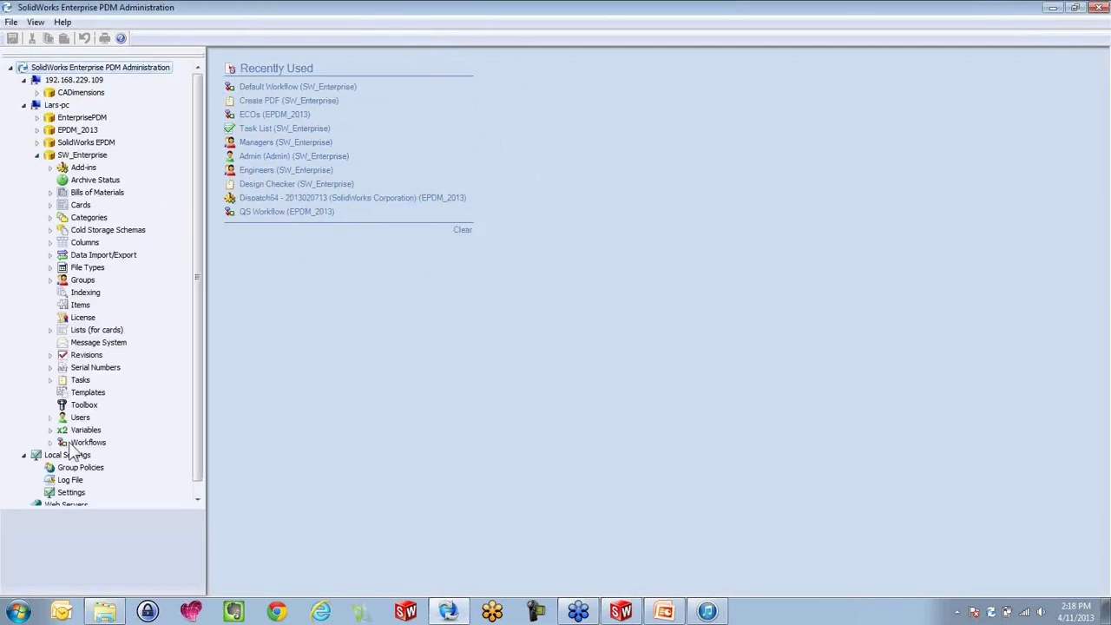
click(50, 443)
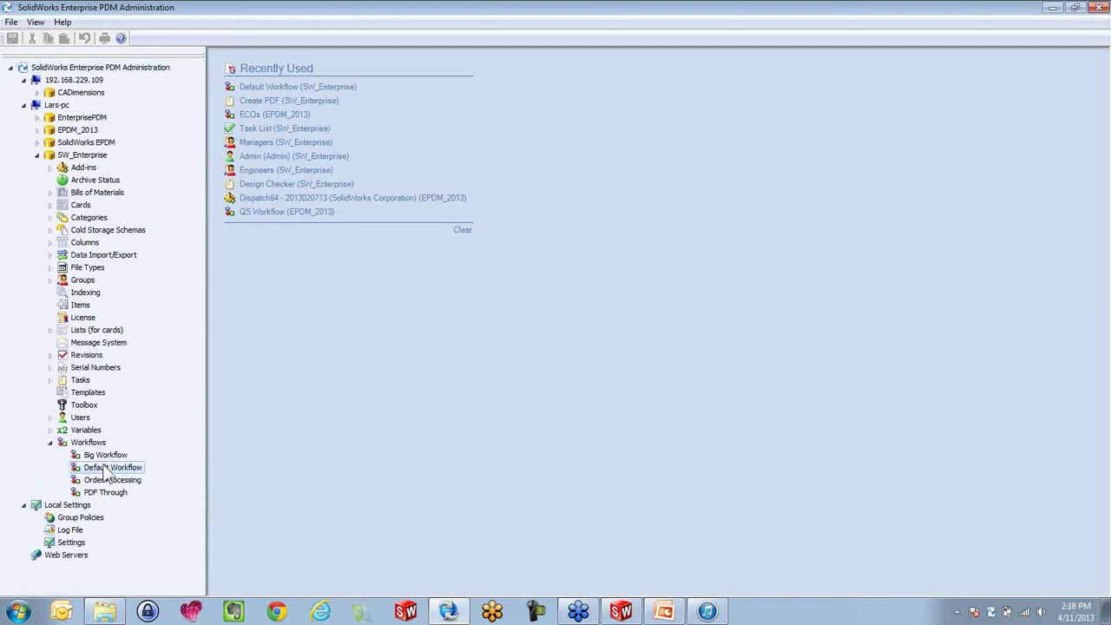
double_click(108, 467)
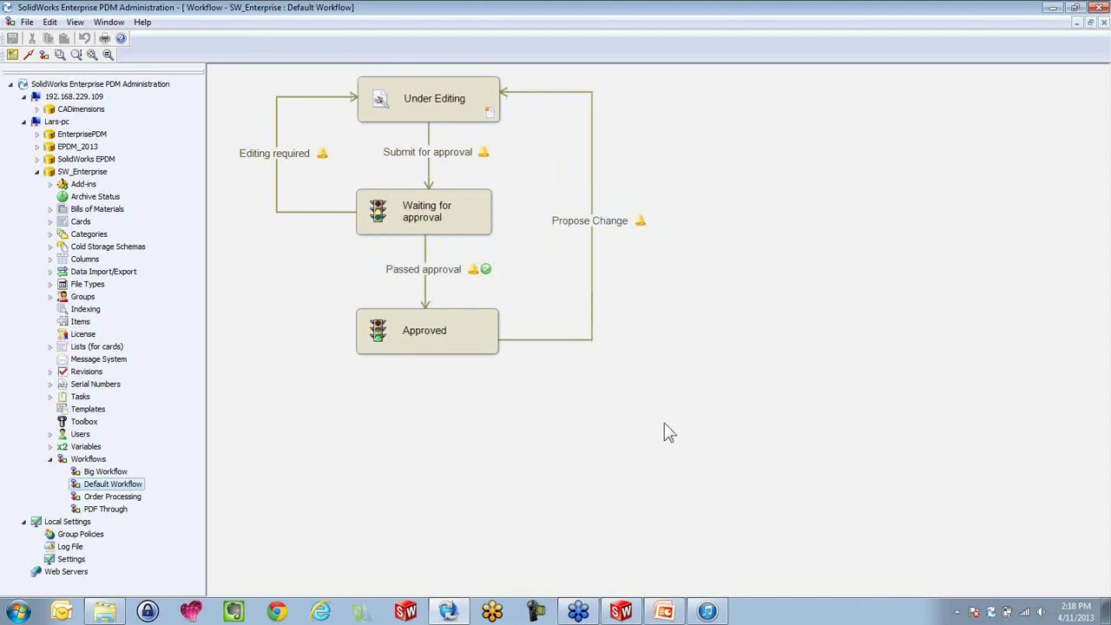
- Create a workflow state named 'Send ECO' and place it below Approved
right_click(718, 362)
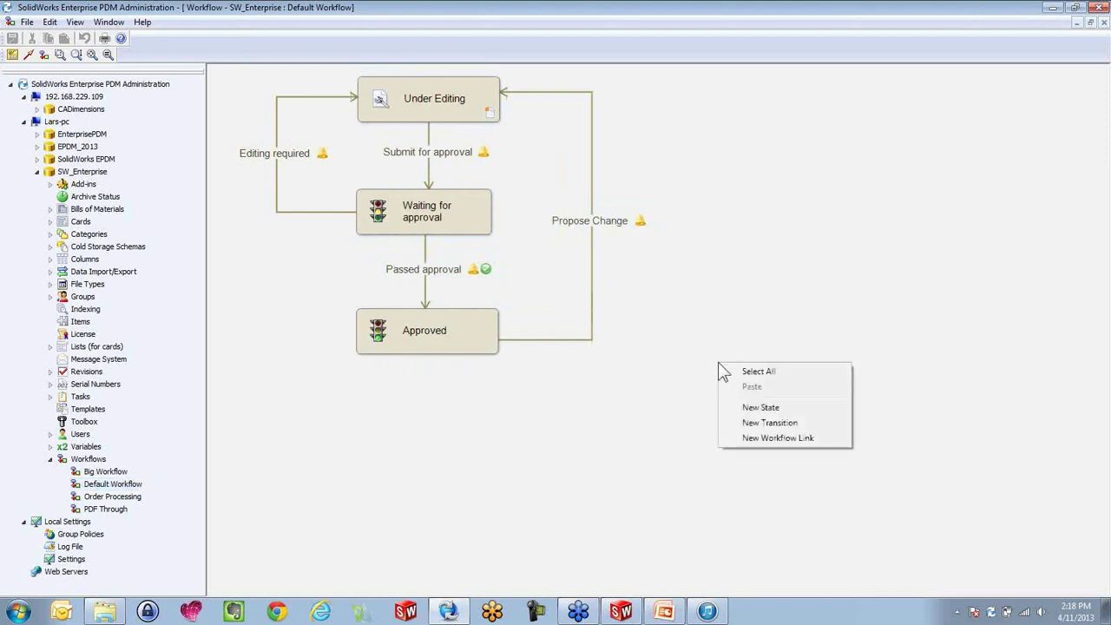
click(757, 408)
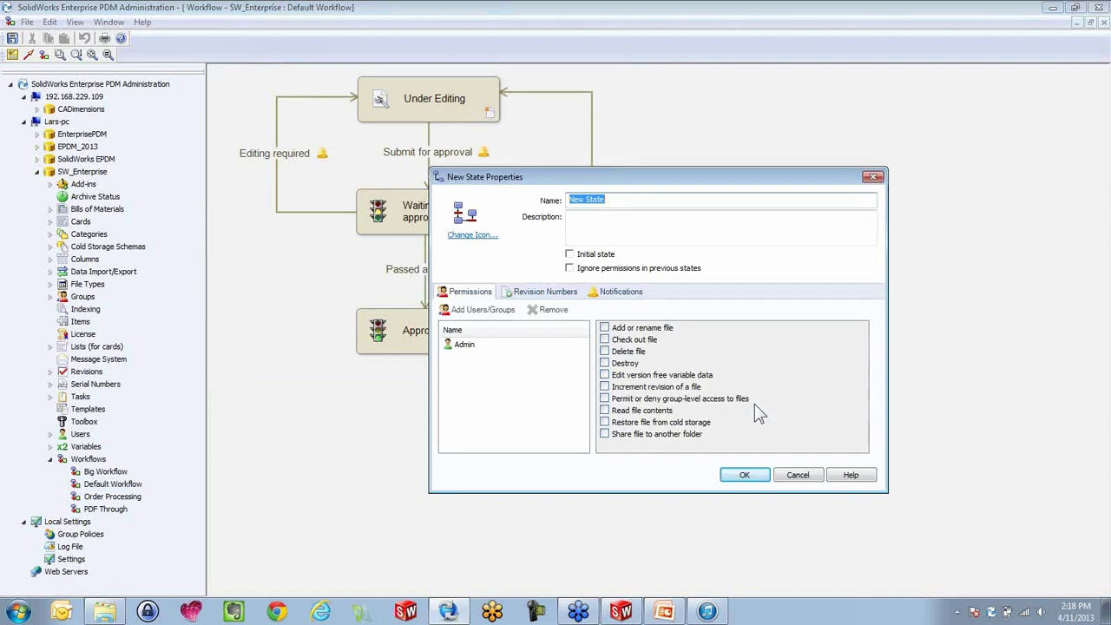
text(Send ECO)
click(755, 475)
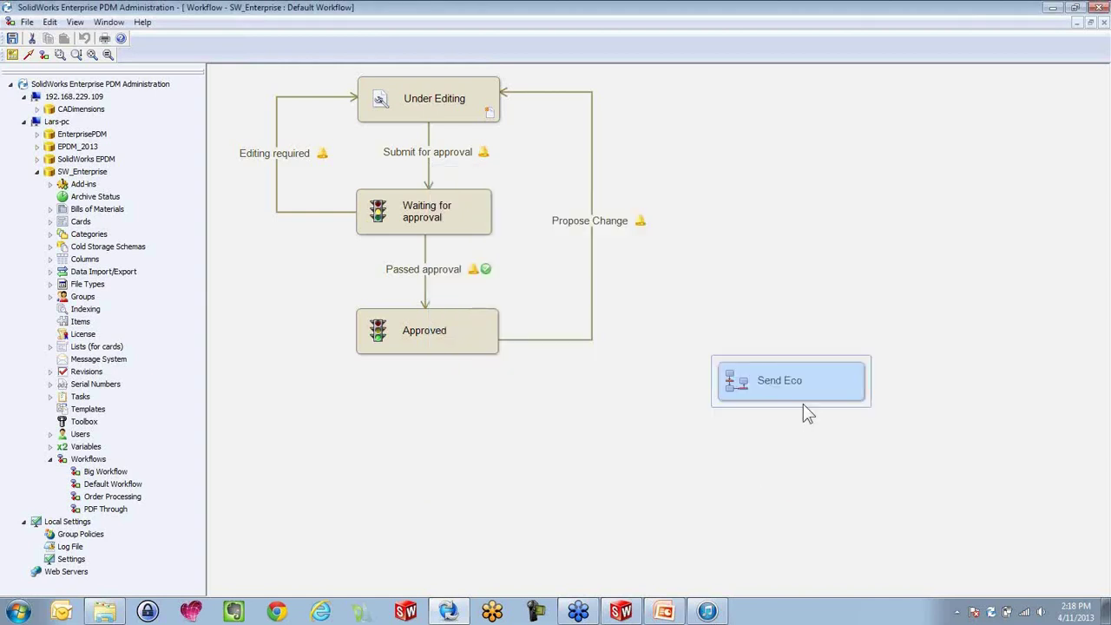
drag(807, 365, 427, 409)
- Add a 'For ECO Approval' transition from Approved to Send Eco
right_click(421, 401)
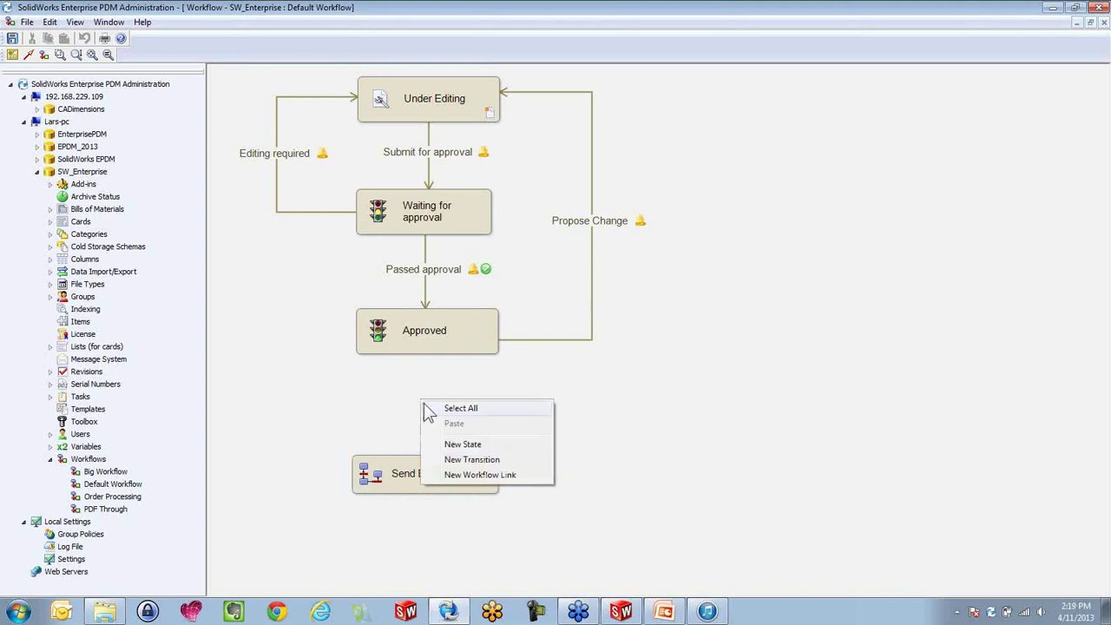
click(460, 459)
click(471, 334)
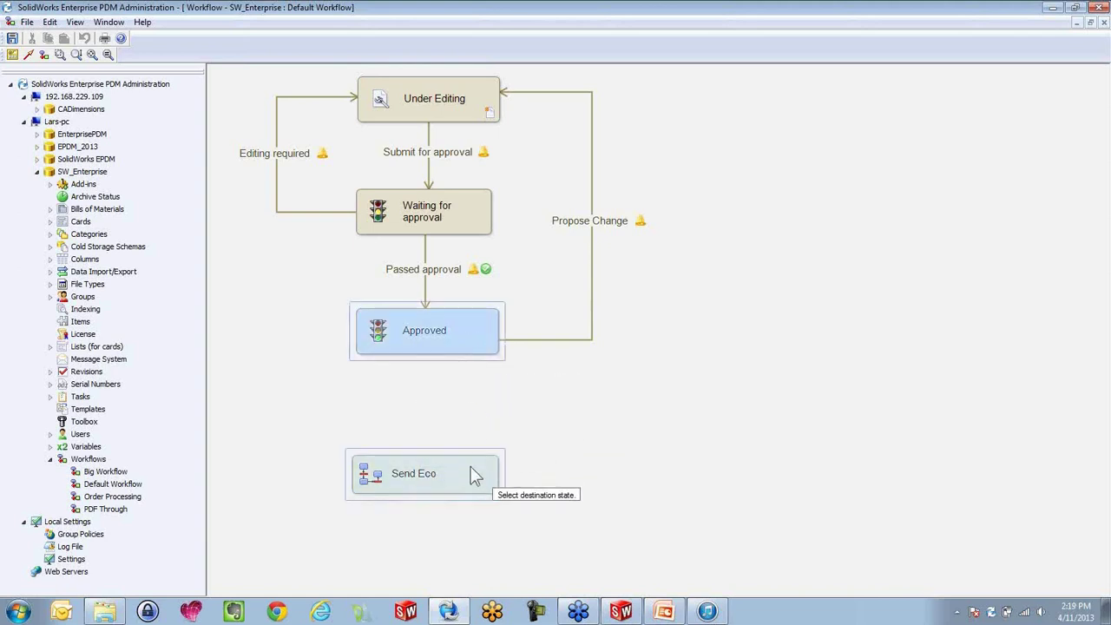
click(471, 470)
drag(597, 198, 716, 188)
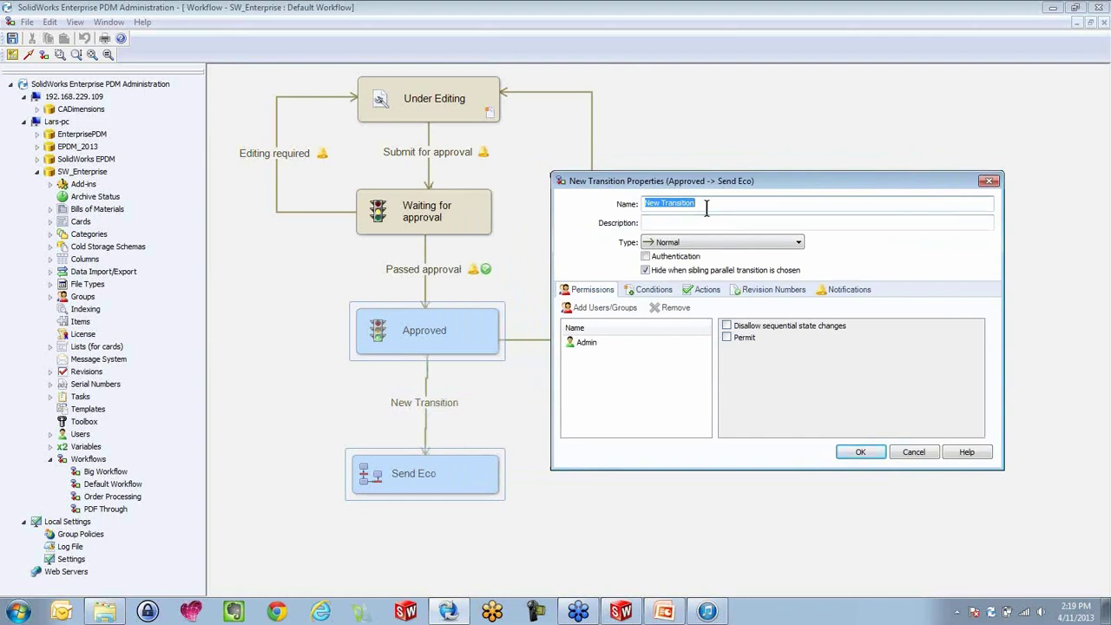
text(For ECO Approval)
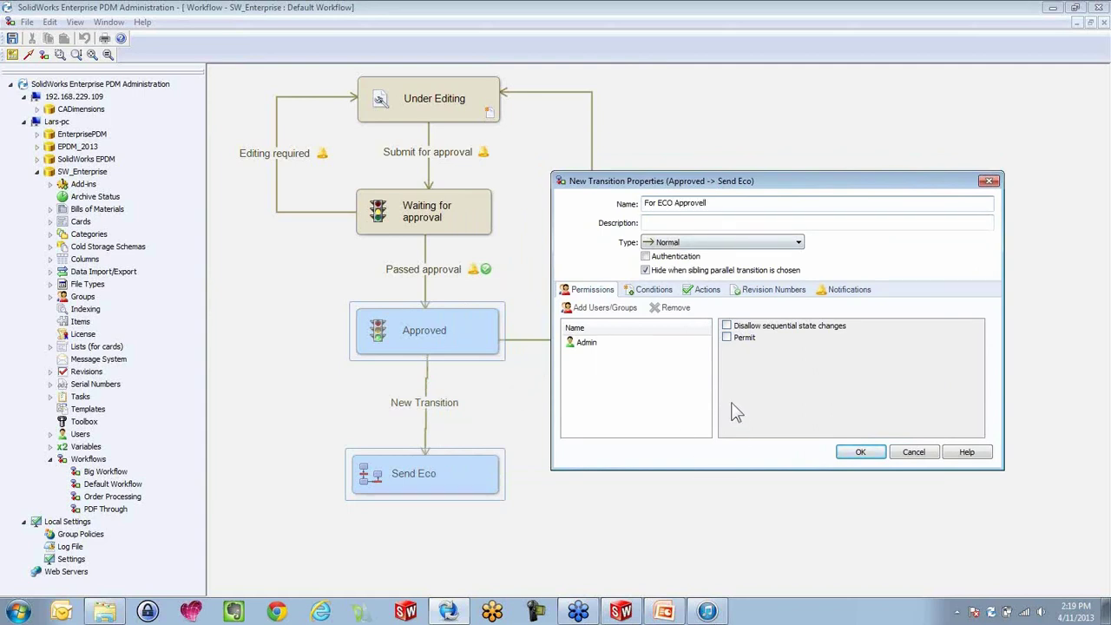
click(858, 452)
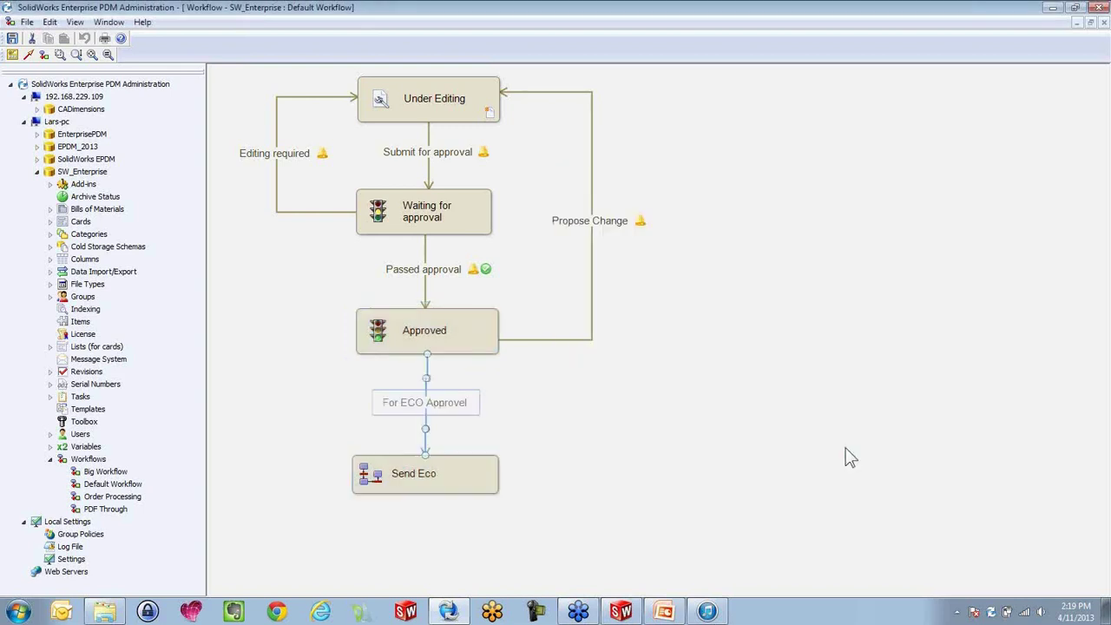
- Reroute the connector and reposition Send Eco, then open the transition's properties
drag(433, 490, 902, 502)
click(429, 470)
drag(429, 465, 712, 441)
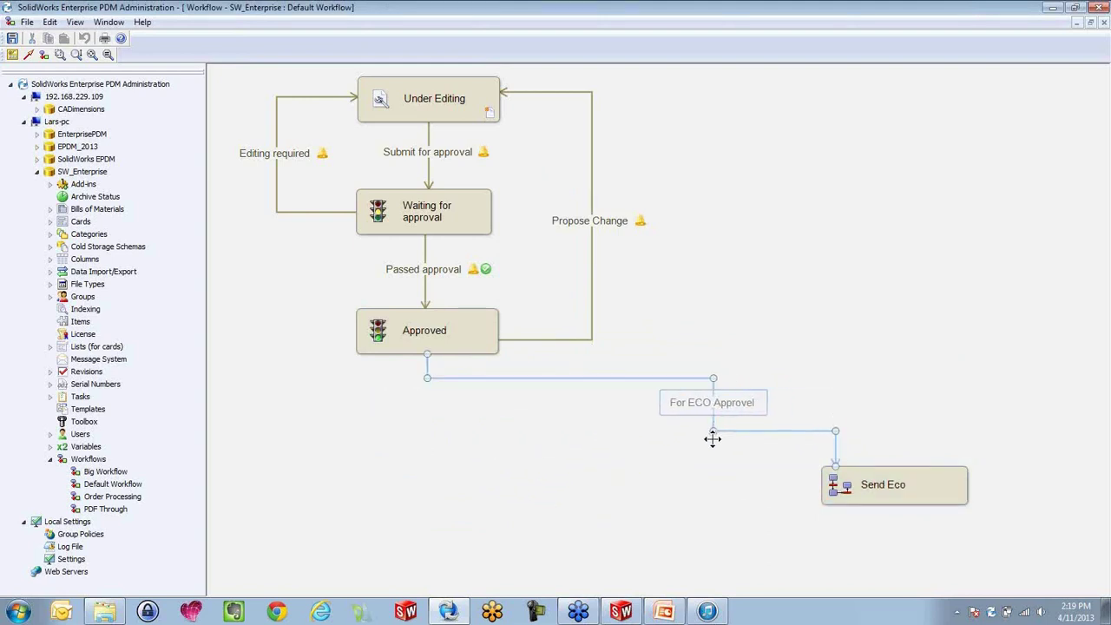
click(625, 488)
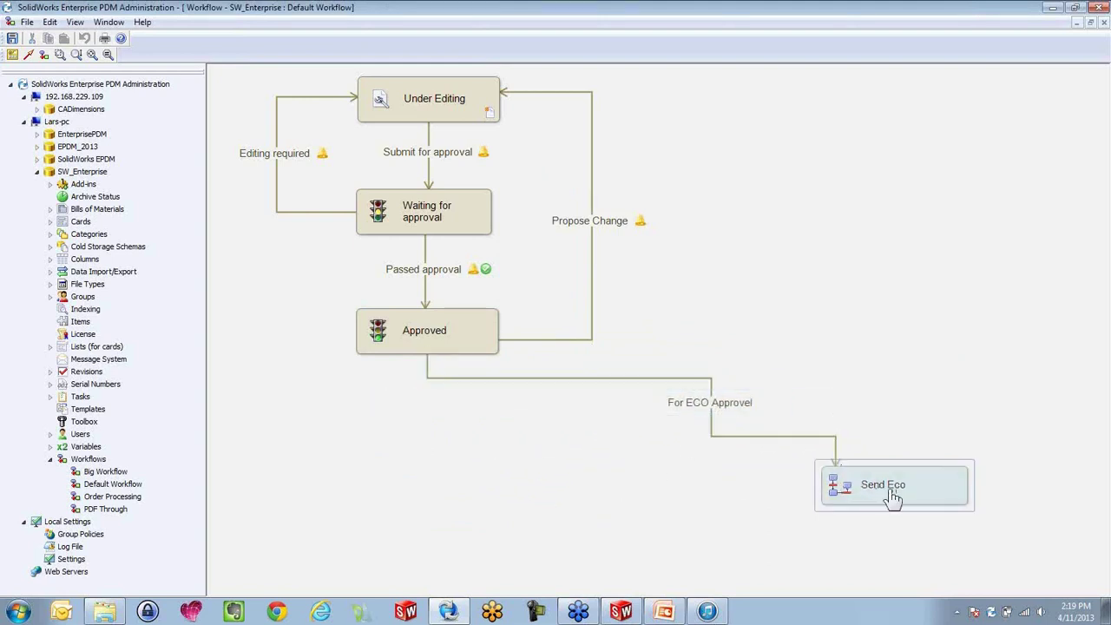
drag(883, 503, 442, 505)
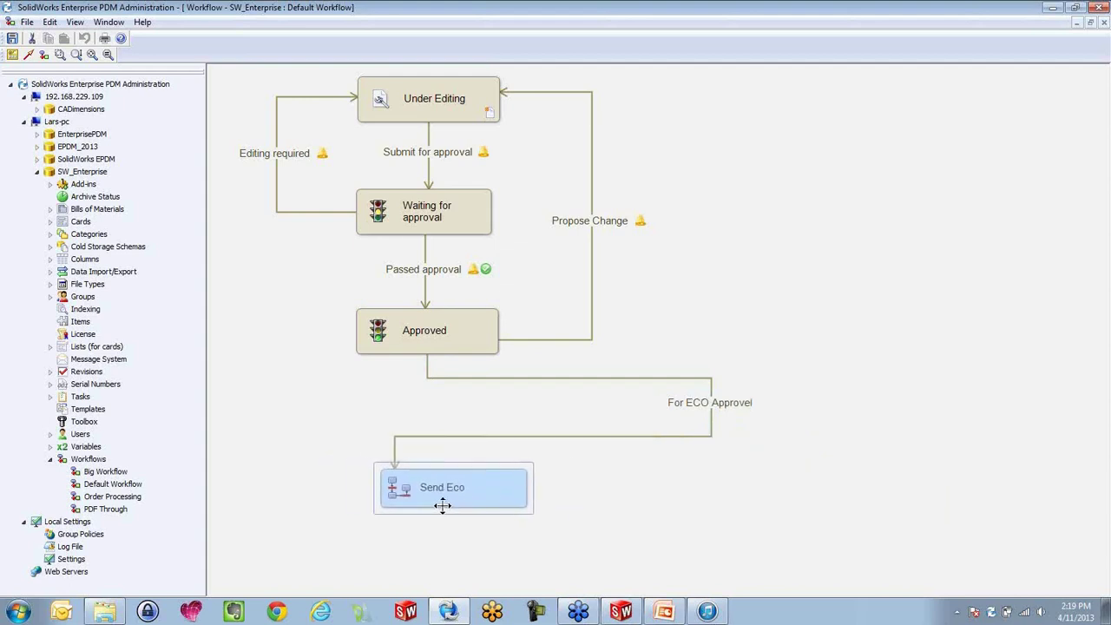
click(315, 448)
click(746, 403)
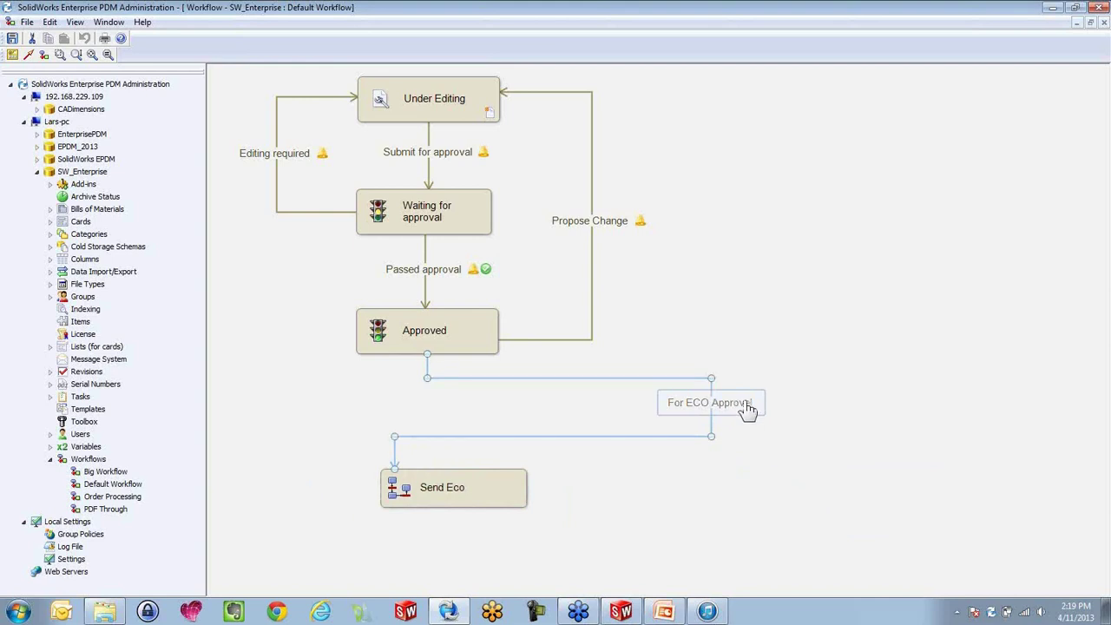
double_click(744, 406)
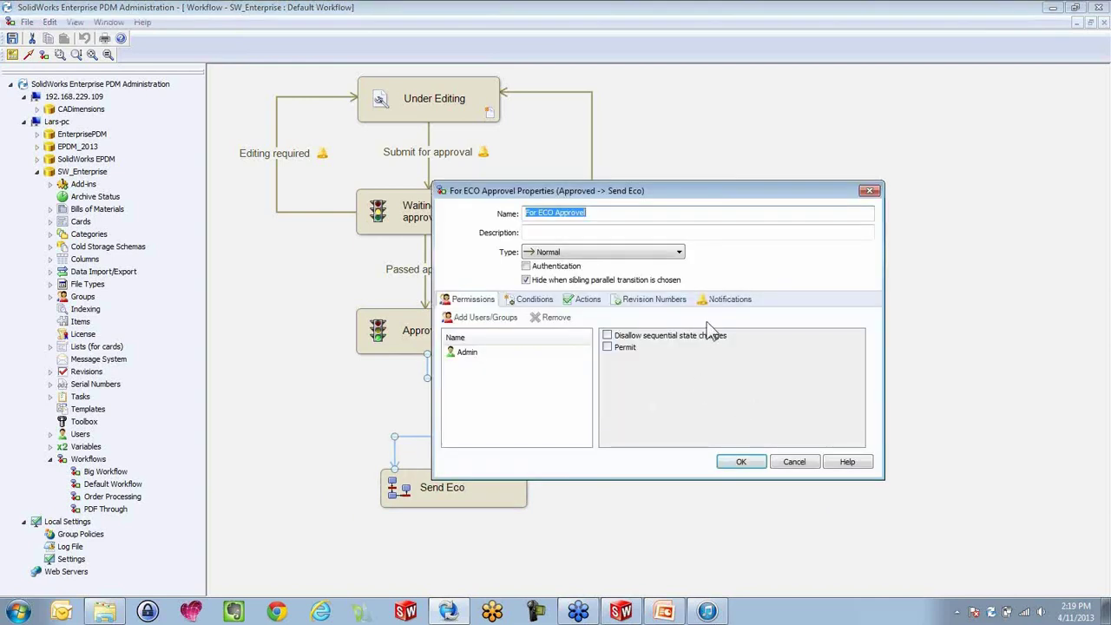
- Browse the Engineers group in the transition's users and groups picker without adding anyone
click(480, 317)
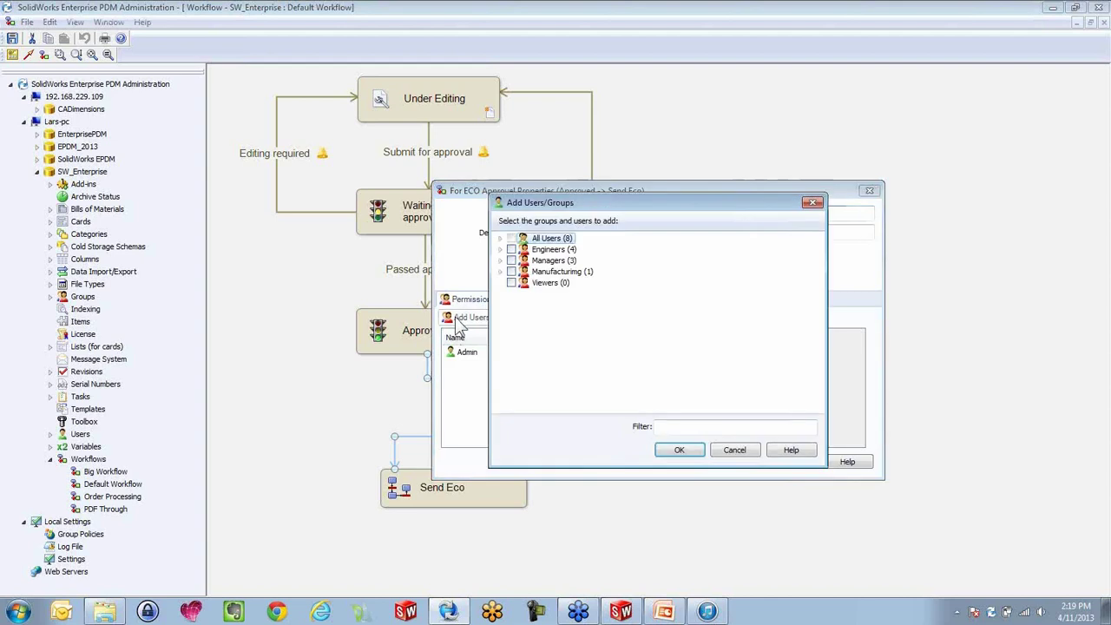
click(500, 249)
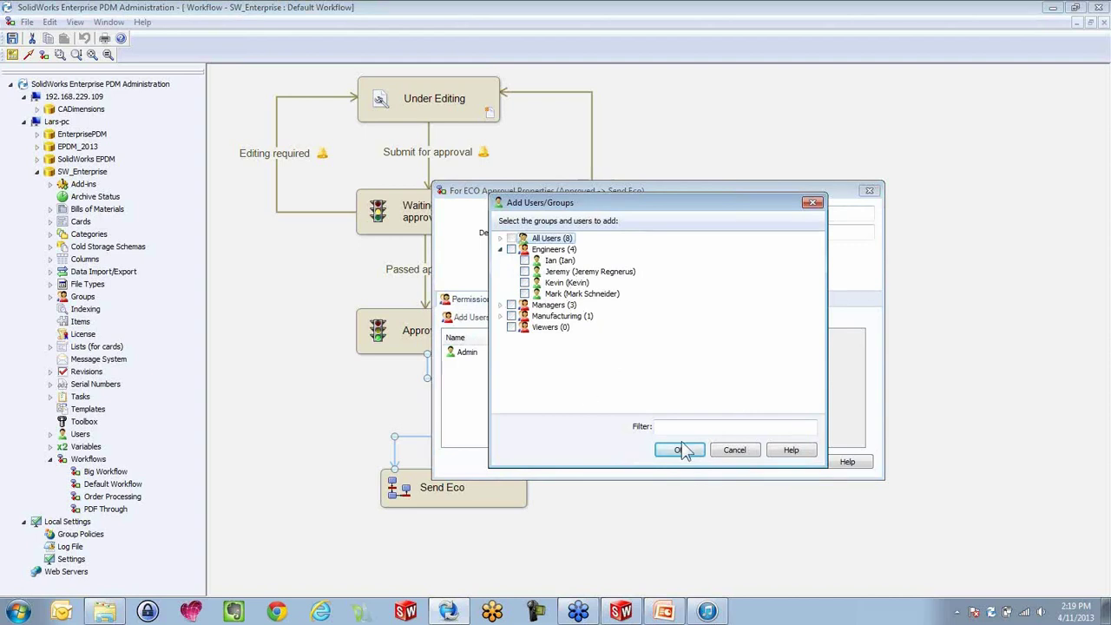
click(736, 450)
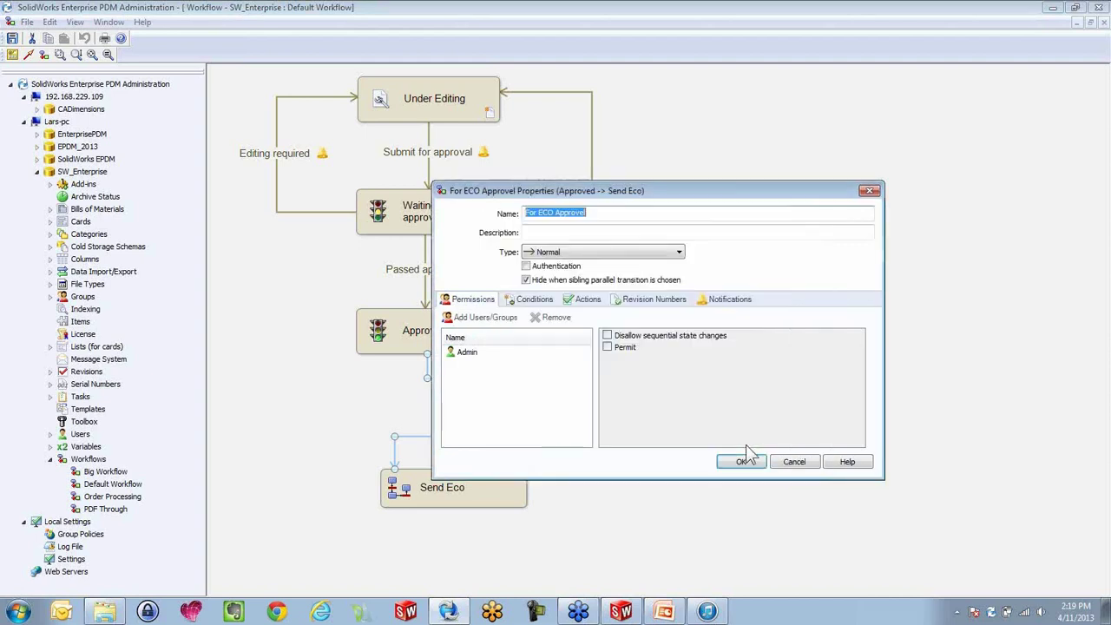
- Review the available transition action types, discard the new action, and accept the properties
click(587, 303)
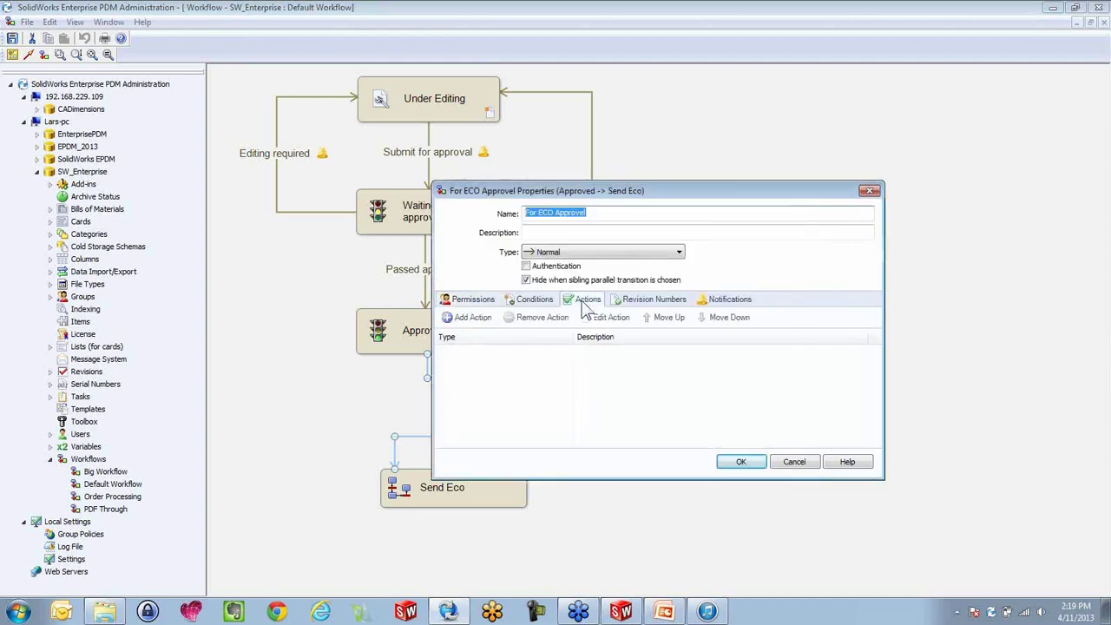
click(471, 318)
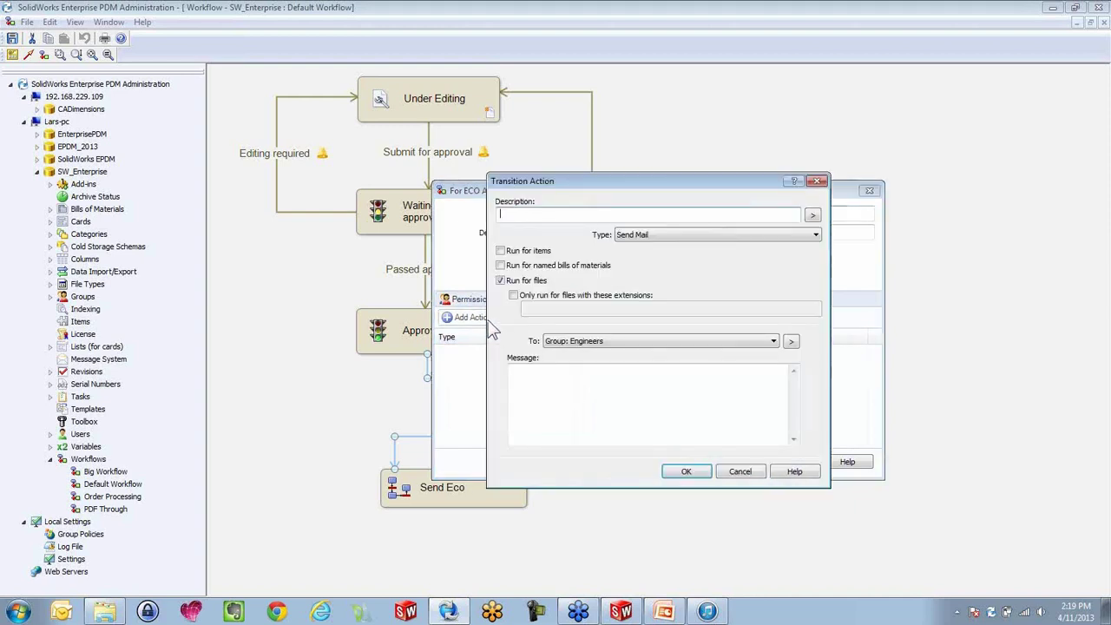
click(744, 235)
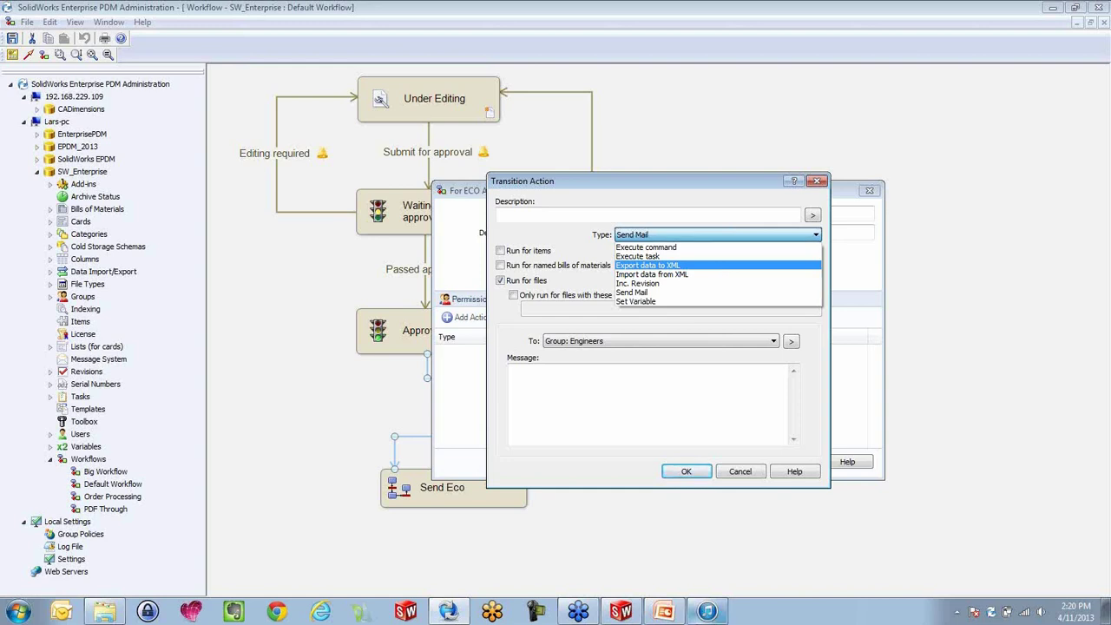
click(741, 485)
click(741, 475)
click(795, 464)
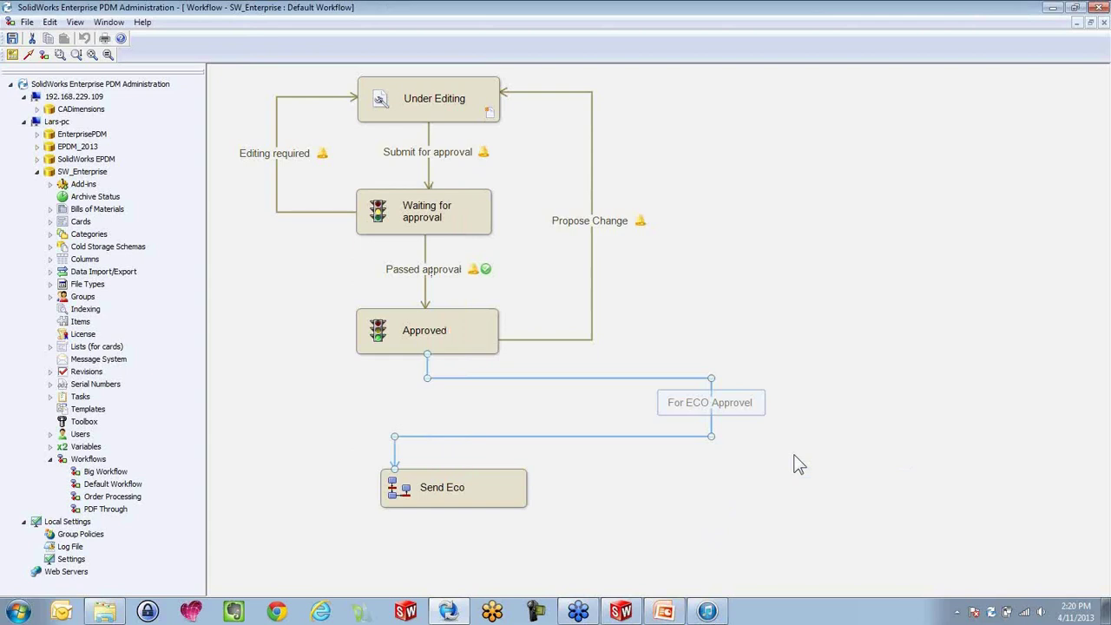
- Close the Default Workflow editor and answer its save-changes prompt
click(1099, 7)
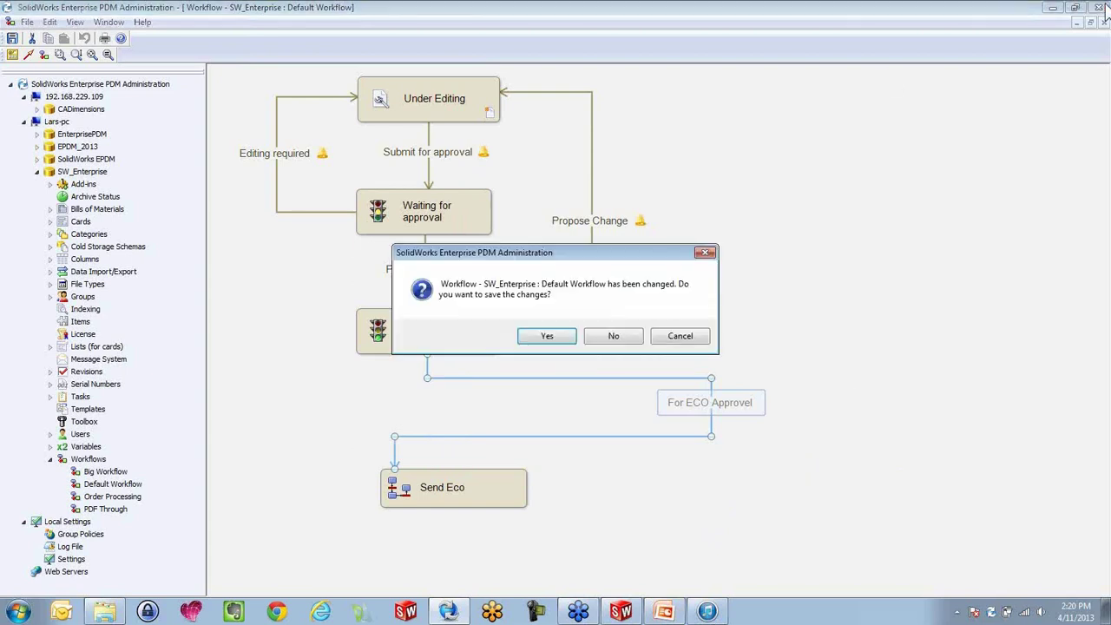
click(639, 342)
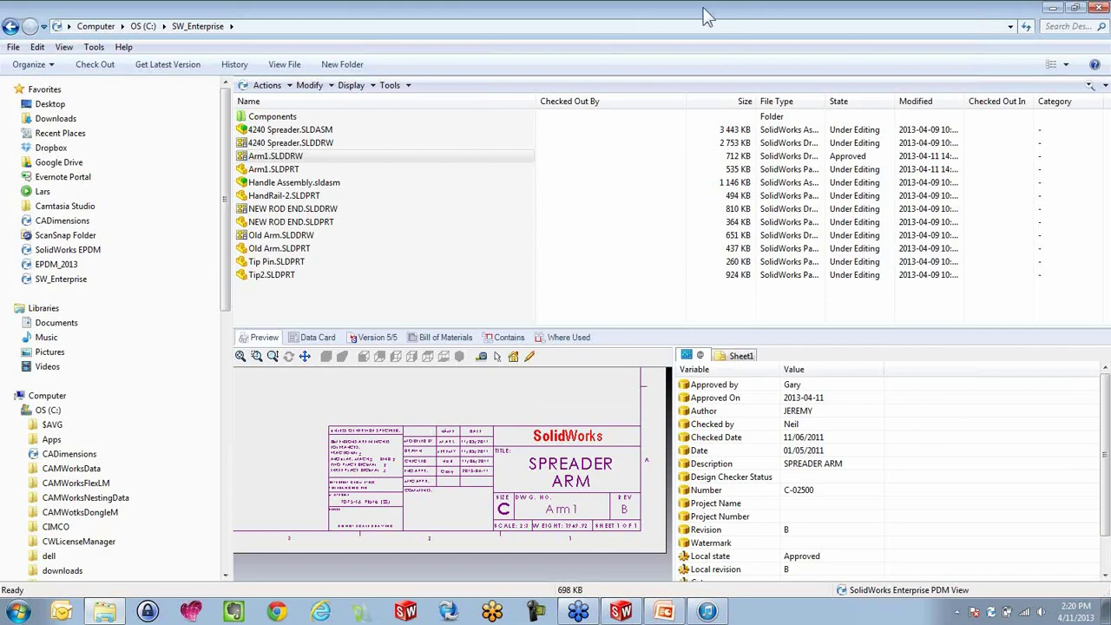
- Snap the vault window to the right half and open '#Documents to add to the vault'
key(ctrl+n)
mouse_move(657, 17)
mouse_down()
mouse_move(477, 57)
mouse_move(558, 70)
mouse_move(417, 83)
mouse_move(570, 80)
mouse_up()
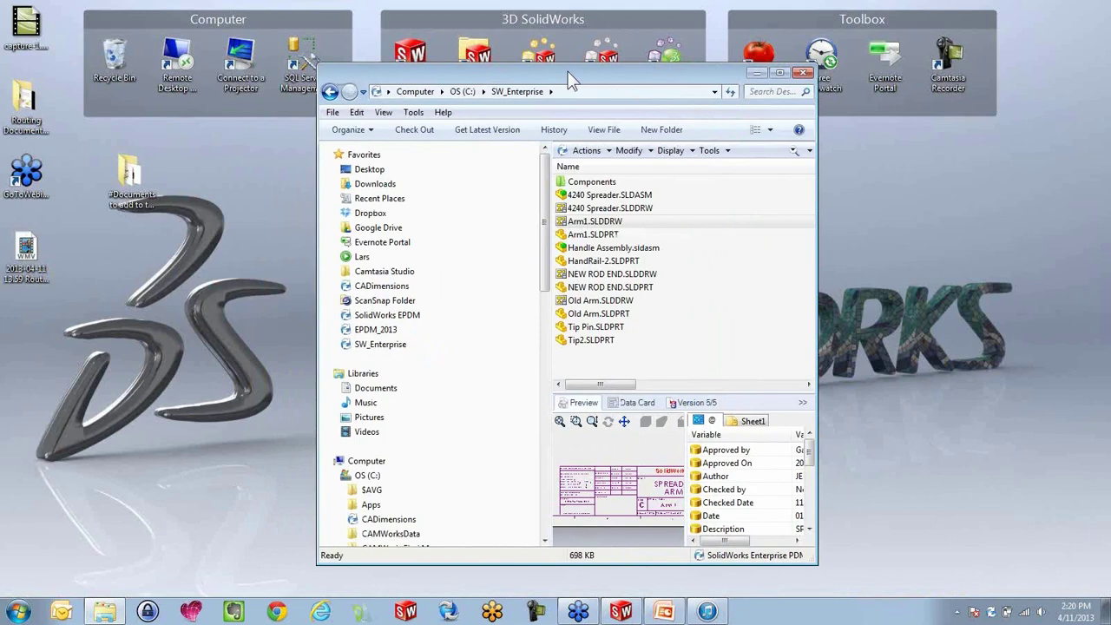
key(super+Right)
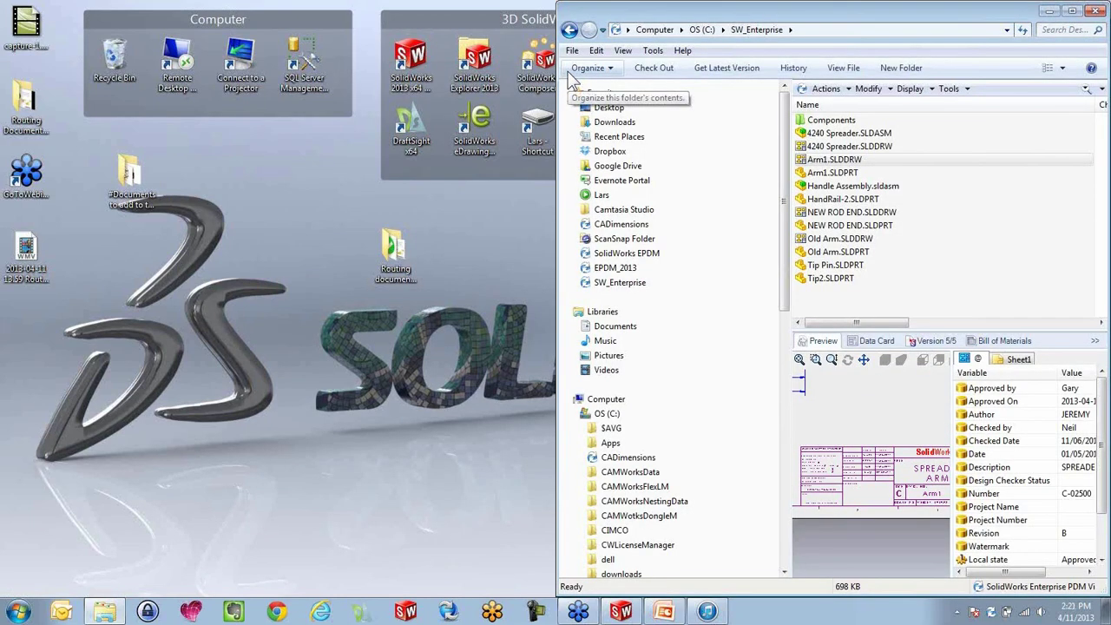
drag(126, 181, 174, 200)
double_click(175, 200)
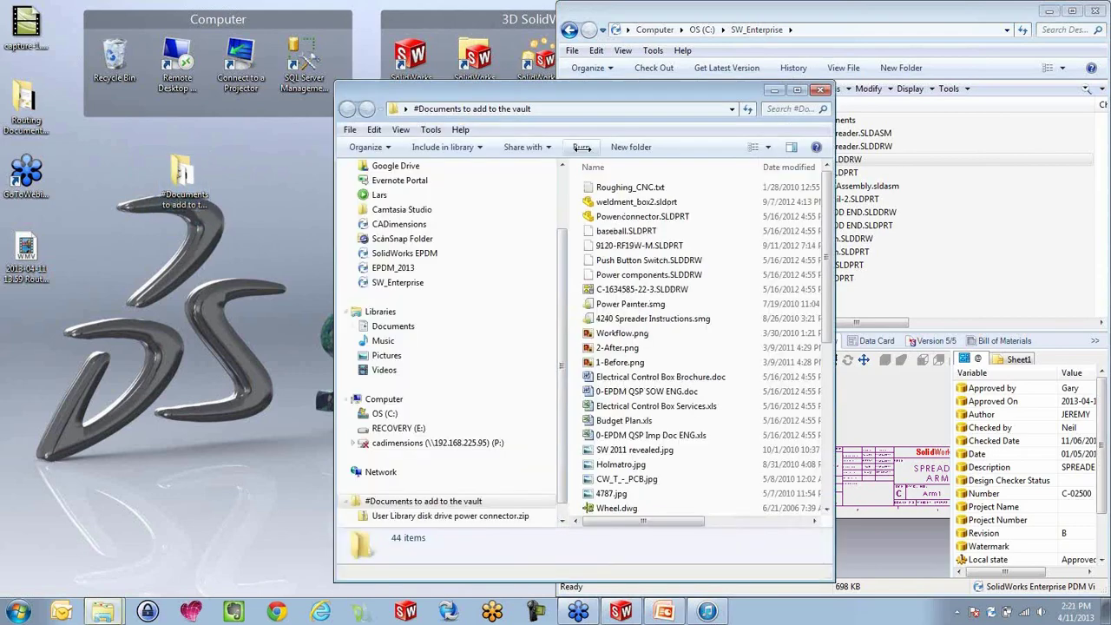
drag(595, 89, 504, 42)
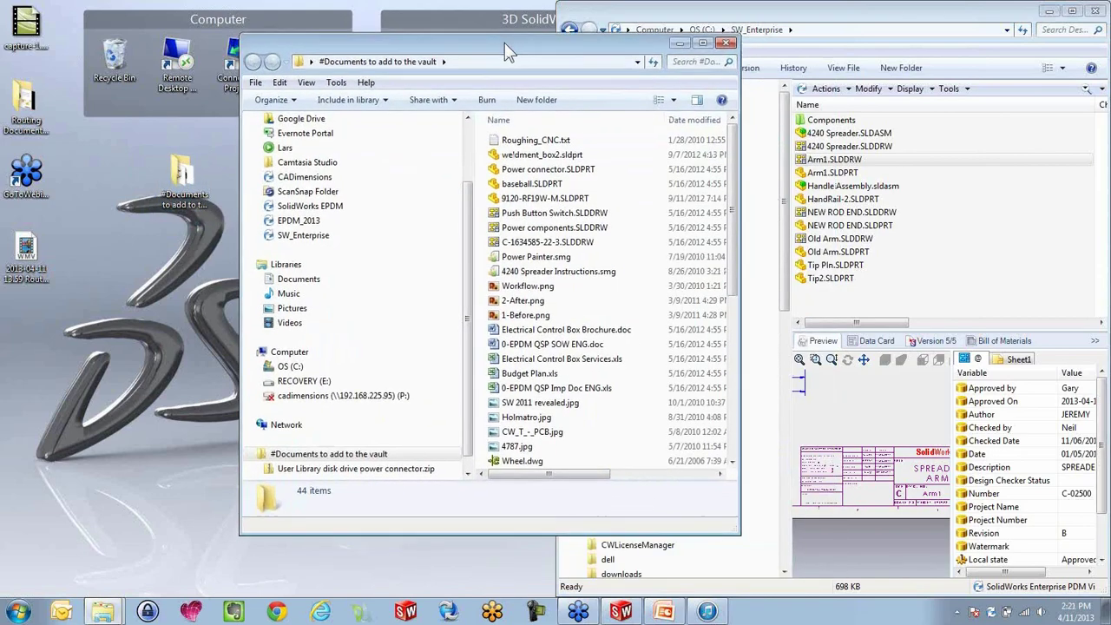
- Close the documents window and drag '#Documents to add to the vault' into the SW_Enterprise vault
click(703, 44)
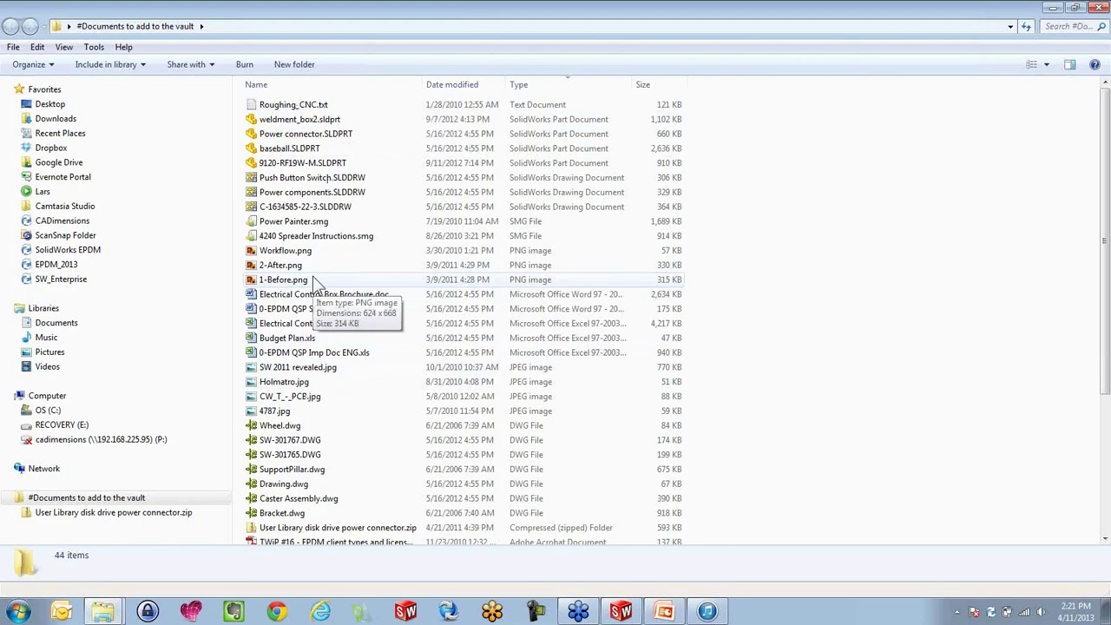
click(1075, 7)
drag(579, 50, 474, 26)
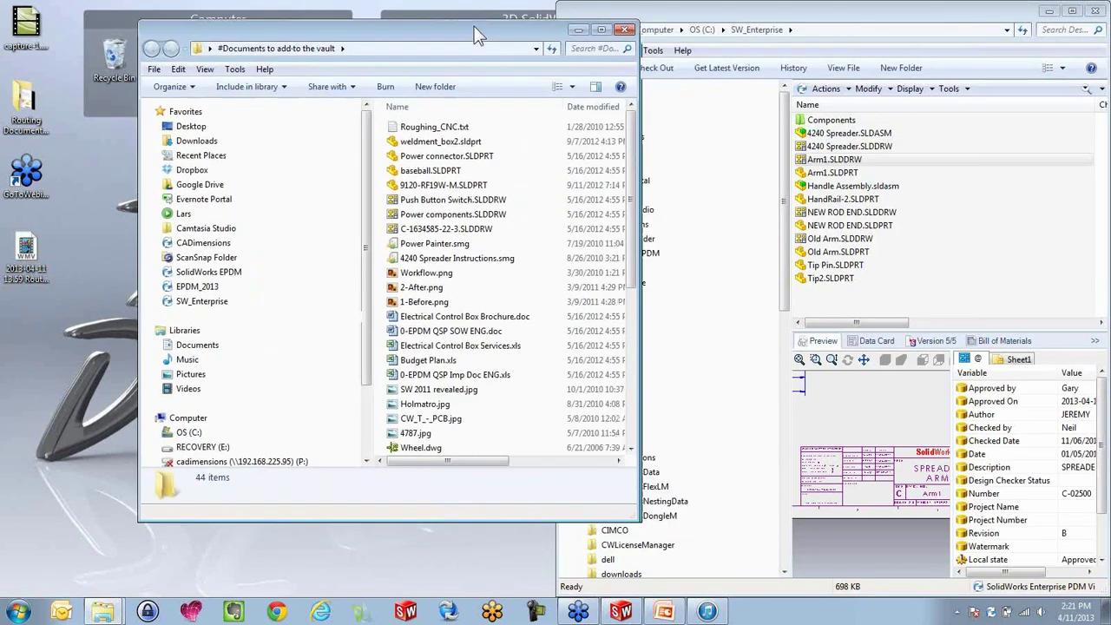
click(624, 31)
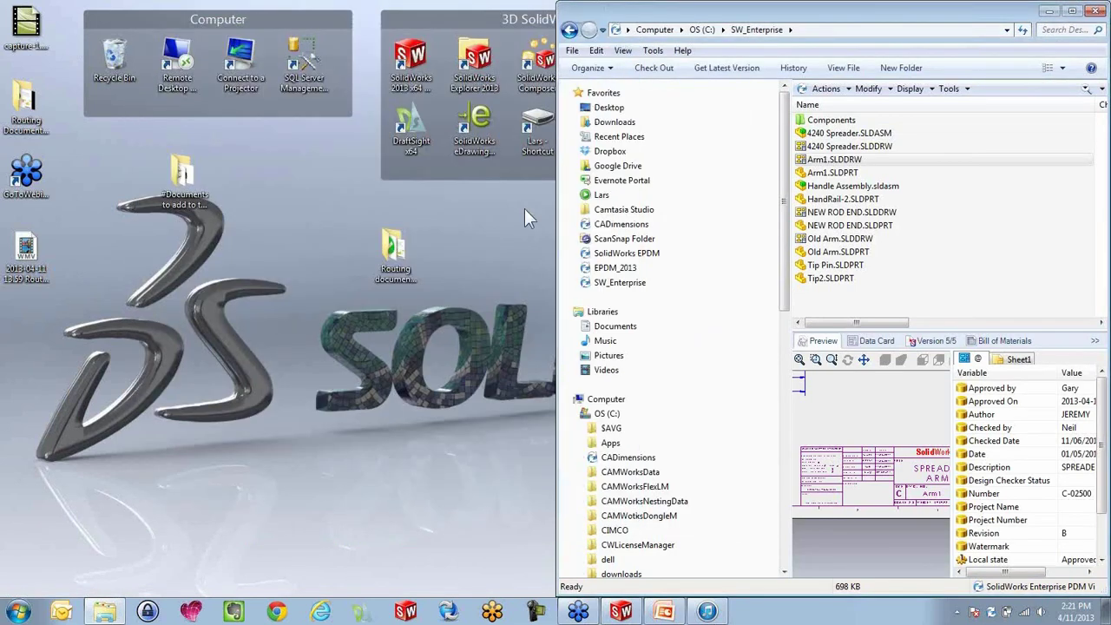
drag(182, 171, 944, 273)
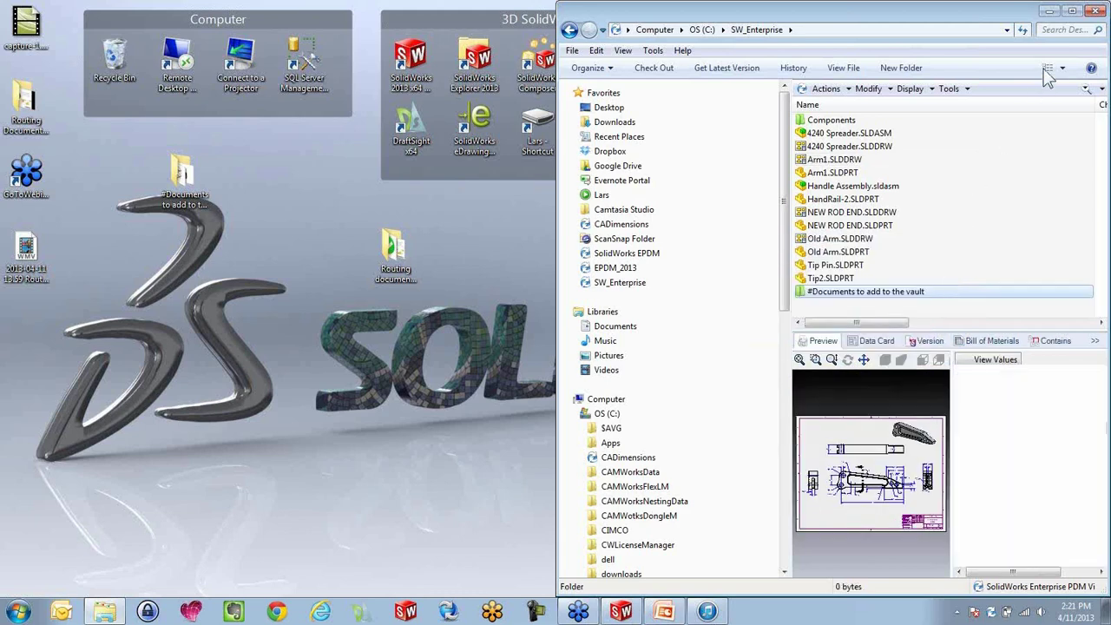
- Maximize the vault window, open #Documents to add to the vault, and check in all 44 files
click(1074, 12)
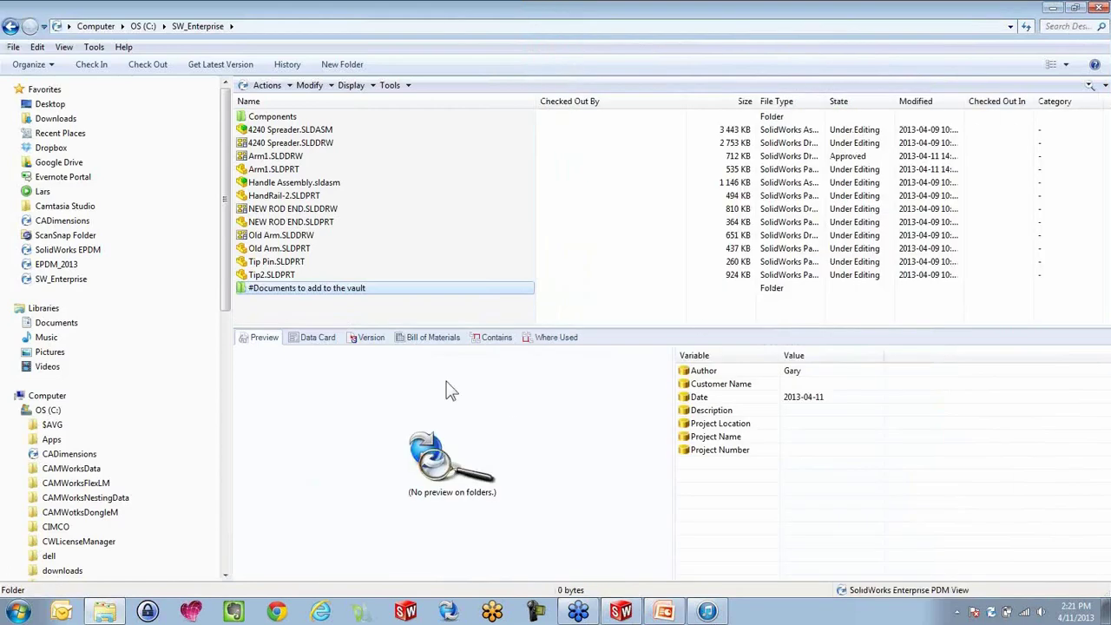
double_click(322, 290)
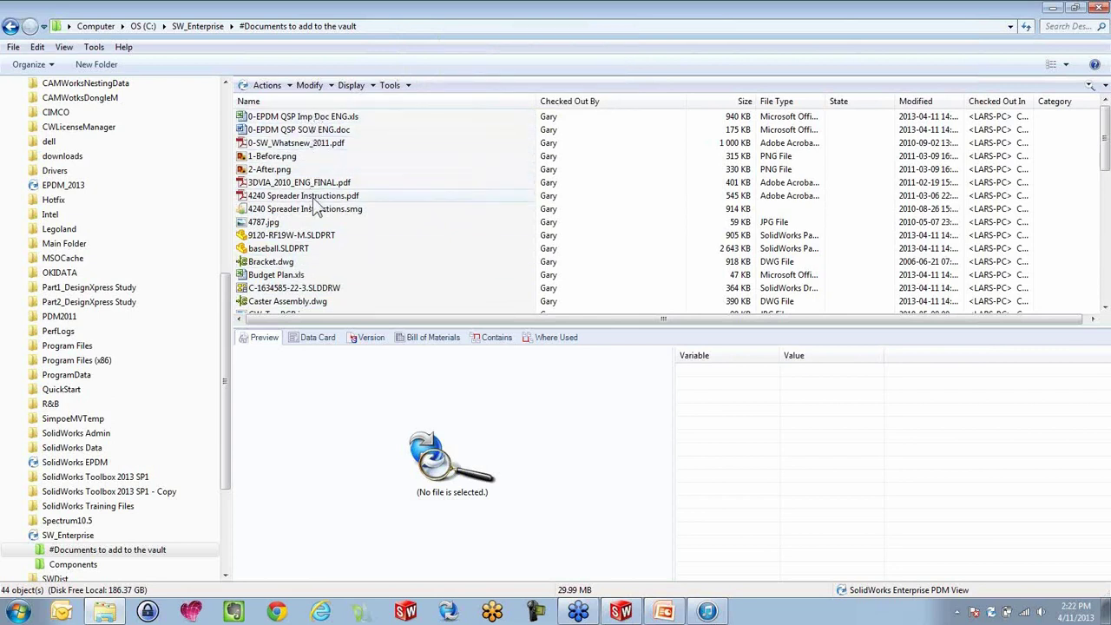
key(ctrl+a)
right_click(428, 171)
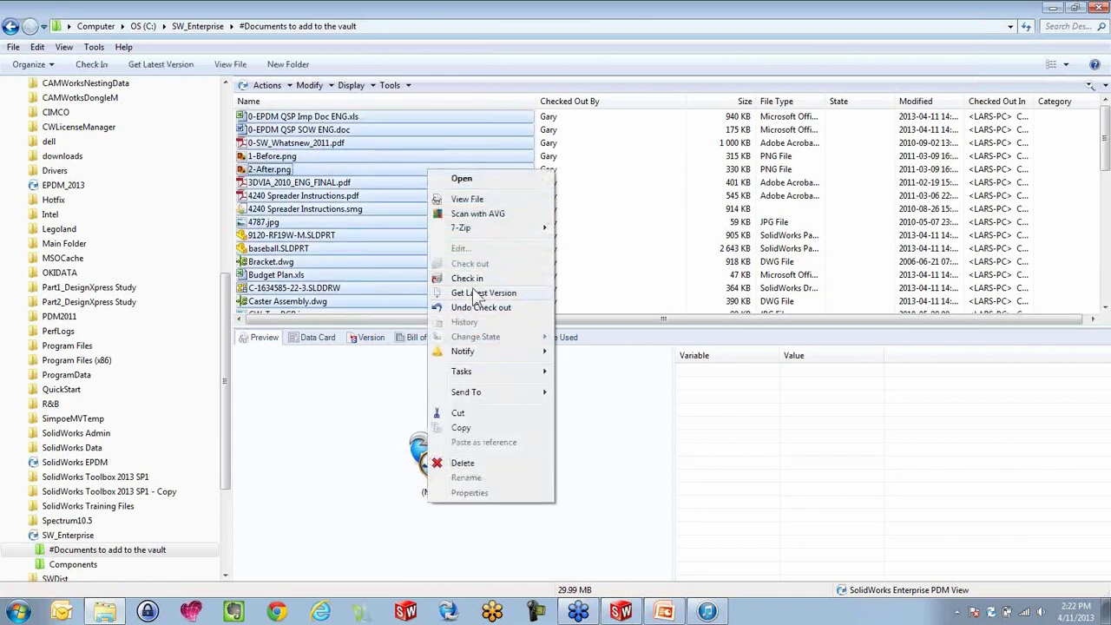
click(473, 279)
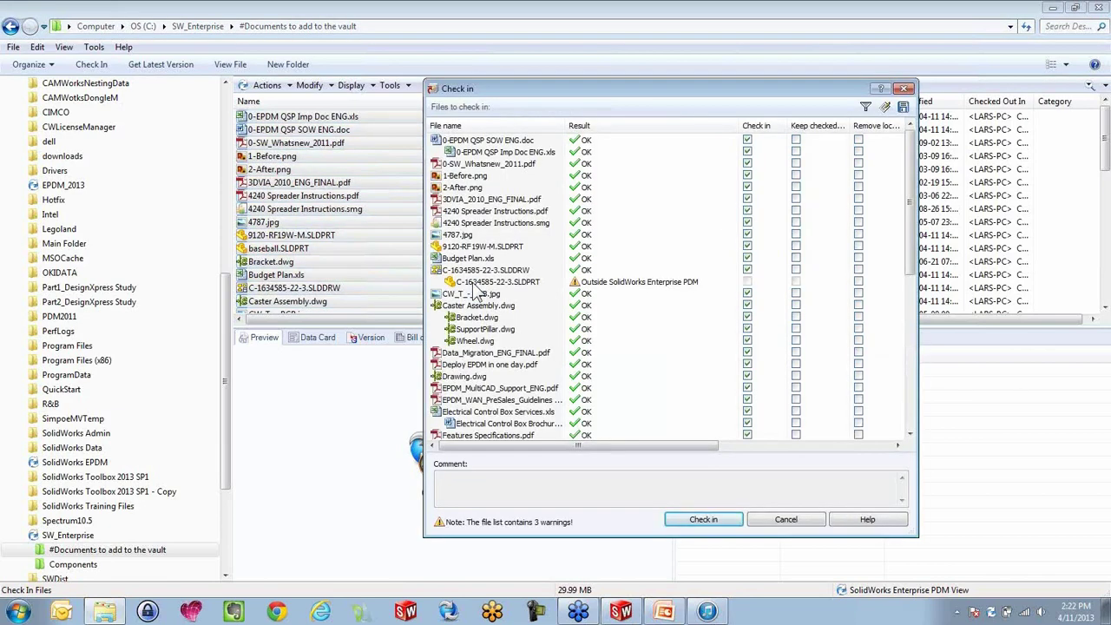
- Review the Check in dialog's file list with its 3 warnings and confirm the check-in
drag(647, 90, 555, 32)
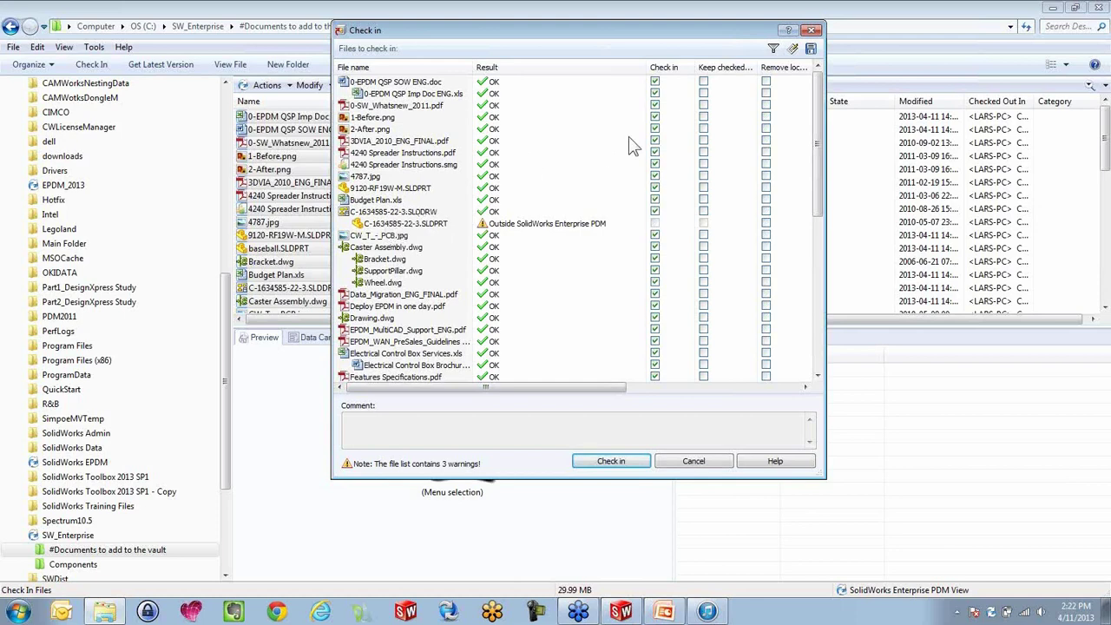
drag(819, 140, 816, 299)
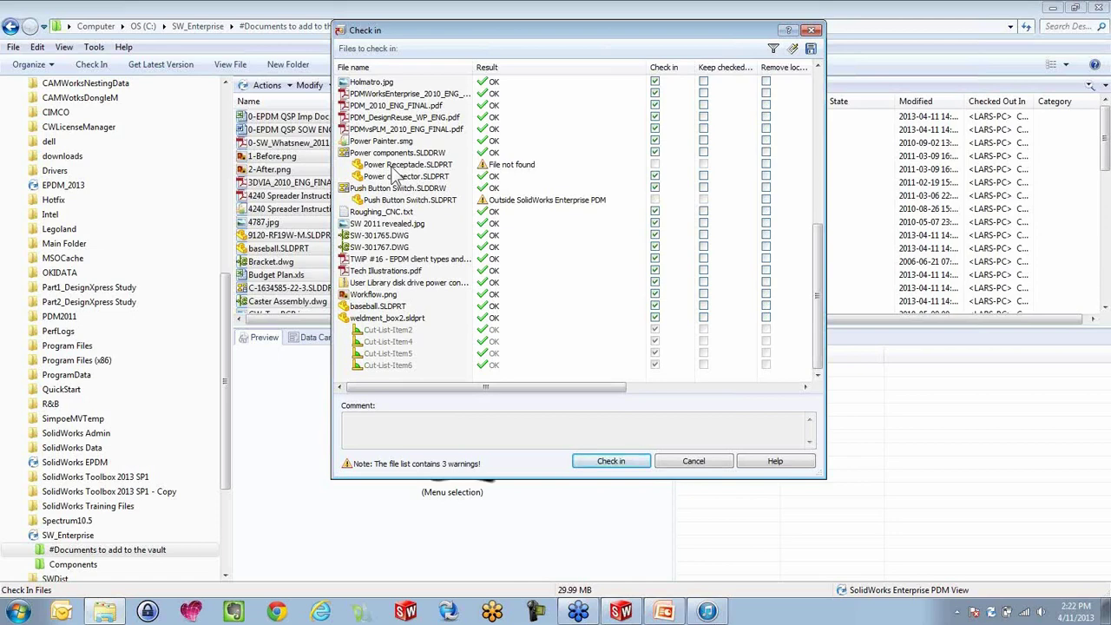
click(622, 466)
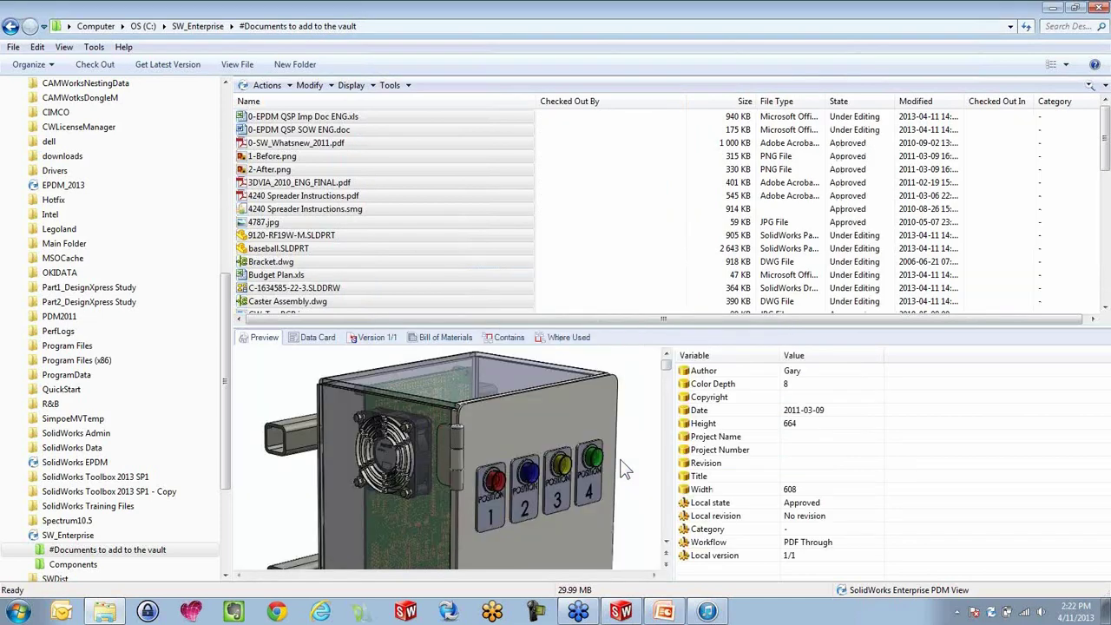
- Show the SW-301765.DWG preview and variables: version 1/1, Under Editing
click(510, 128)
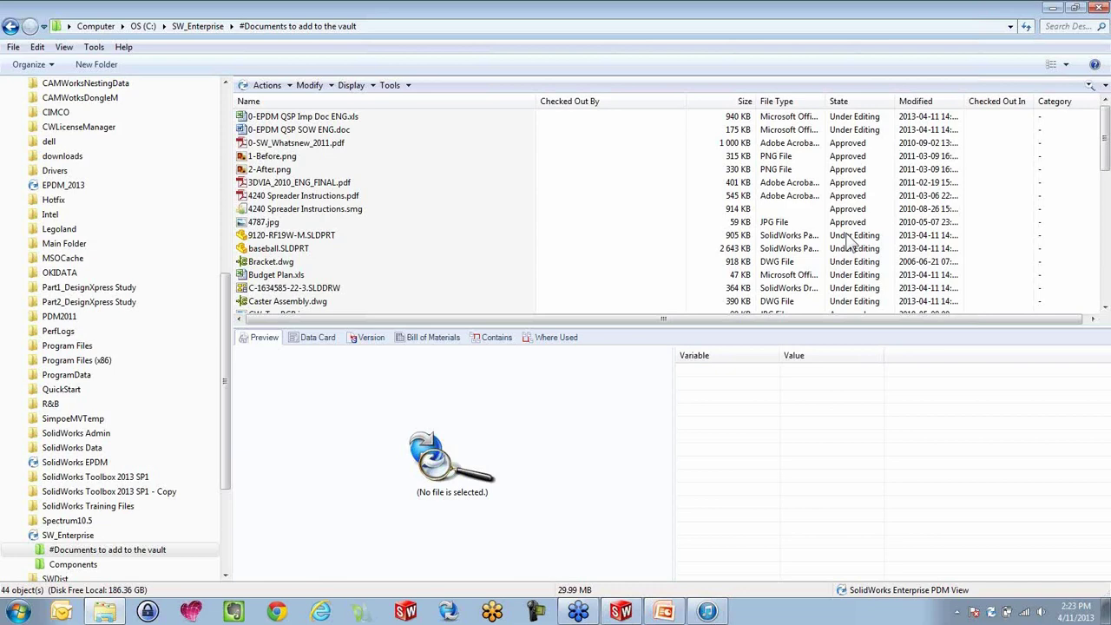
drag(1105, 139, 1105, 263)
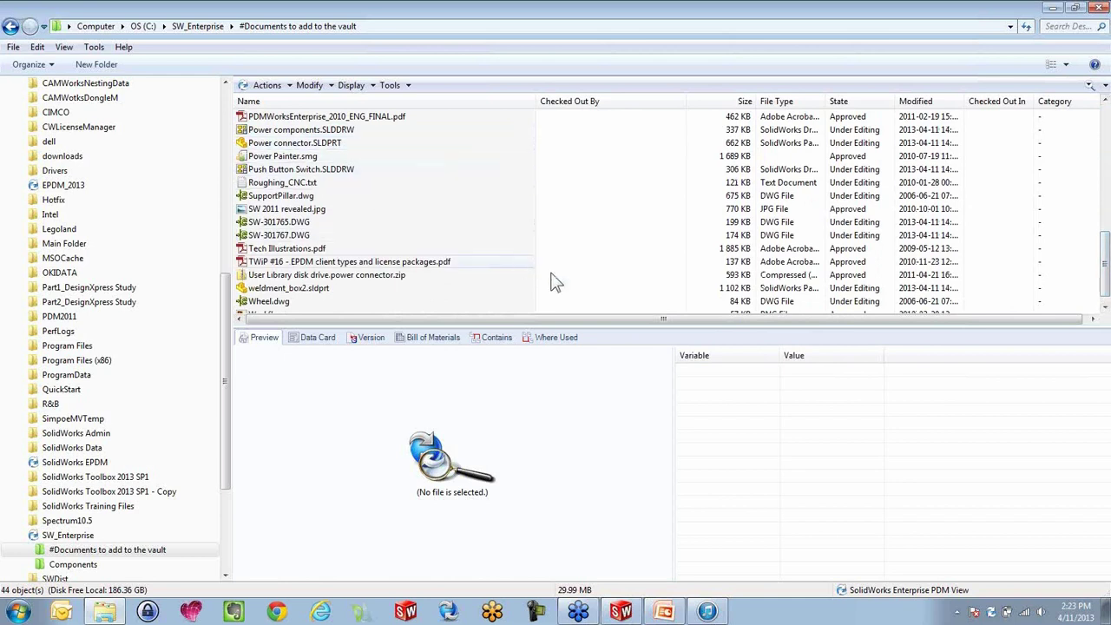
click(280, 222)
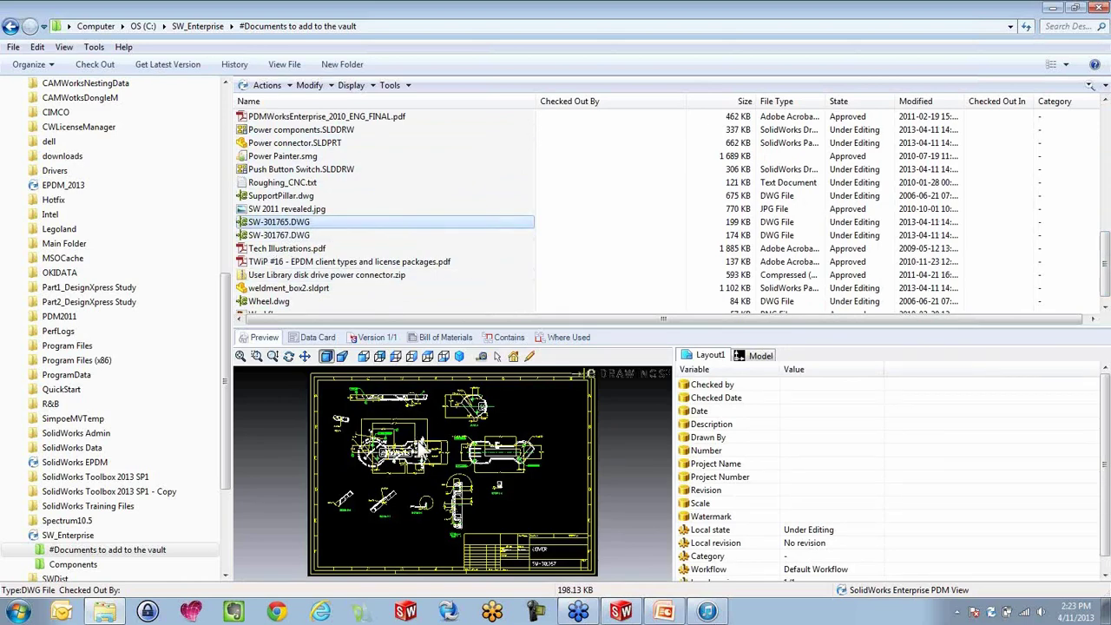
- Check out SW-301765.DWG so its Description can be changed
right_click(292, 228)
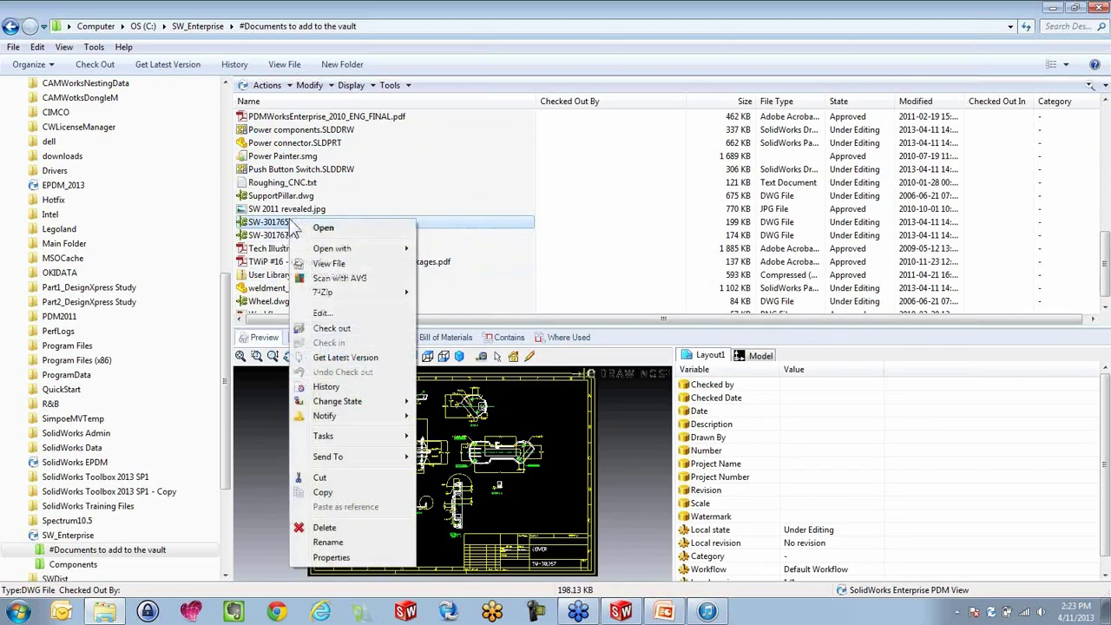
click(348, 327)
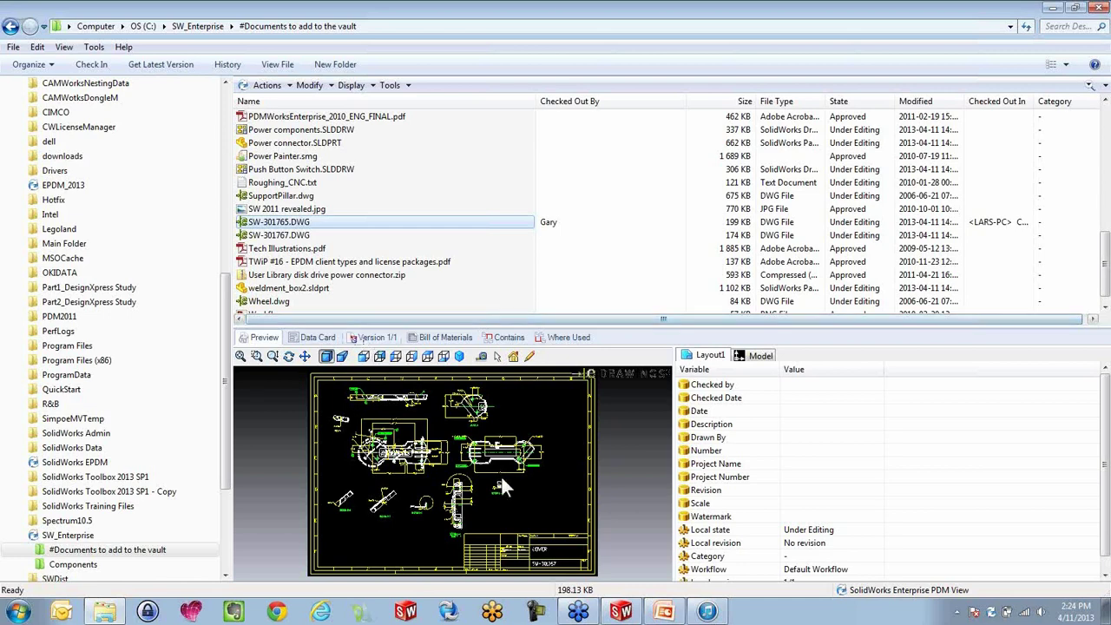
- Look over the drawing's data card, then return to its preview
scroll(615, 558, down, 1)
scroll(479, 511, up, 3)
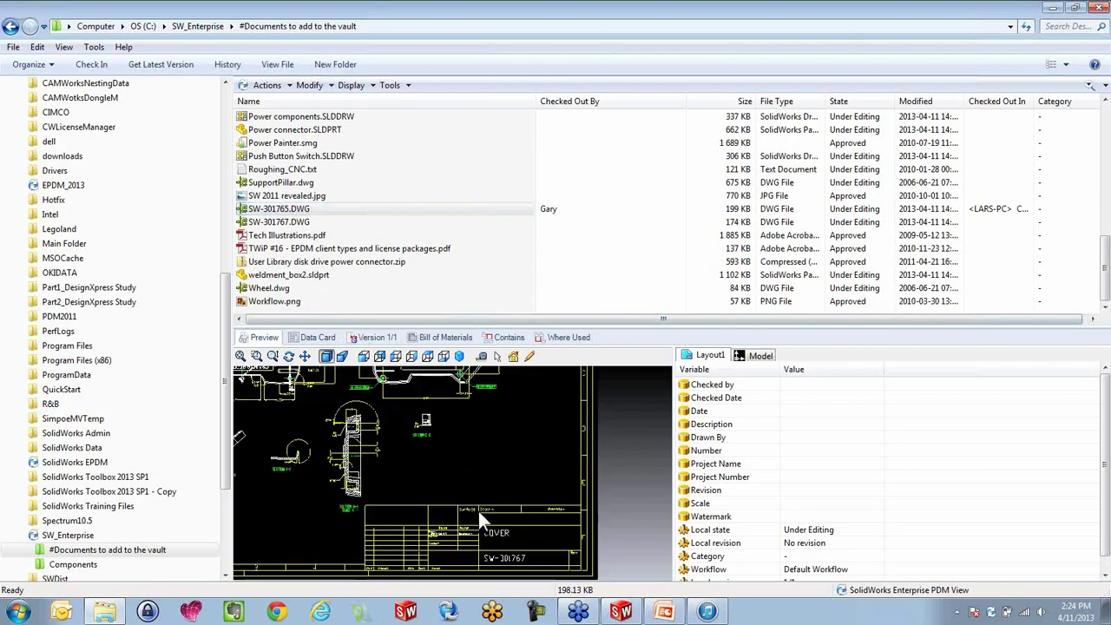
scroll(447, 486, down, 1)
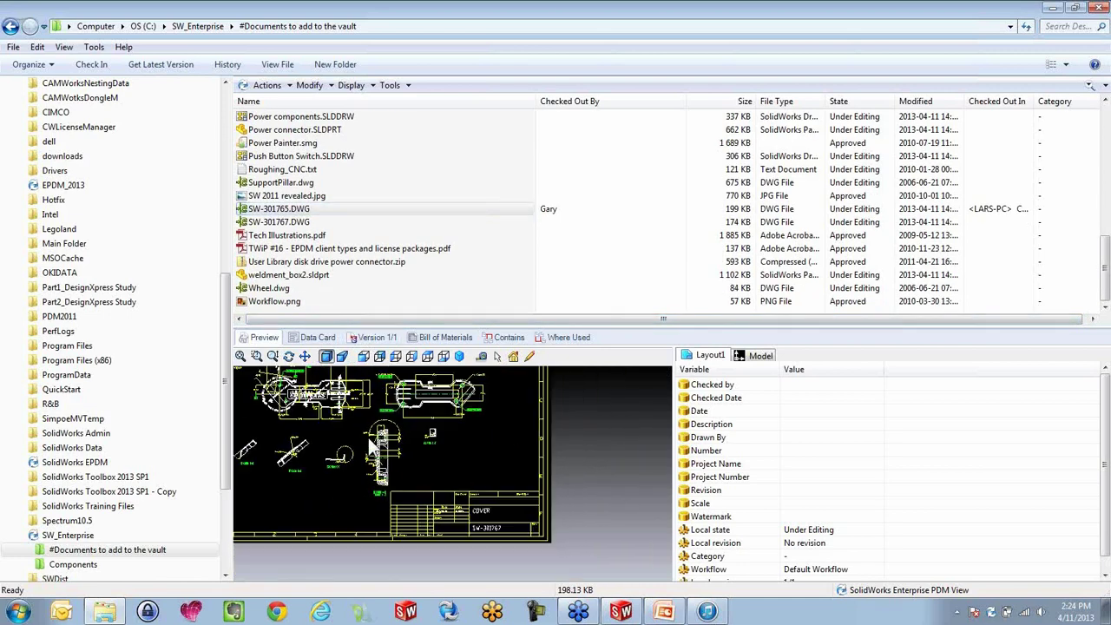
click(317, 338)
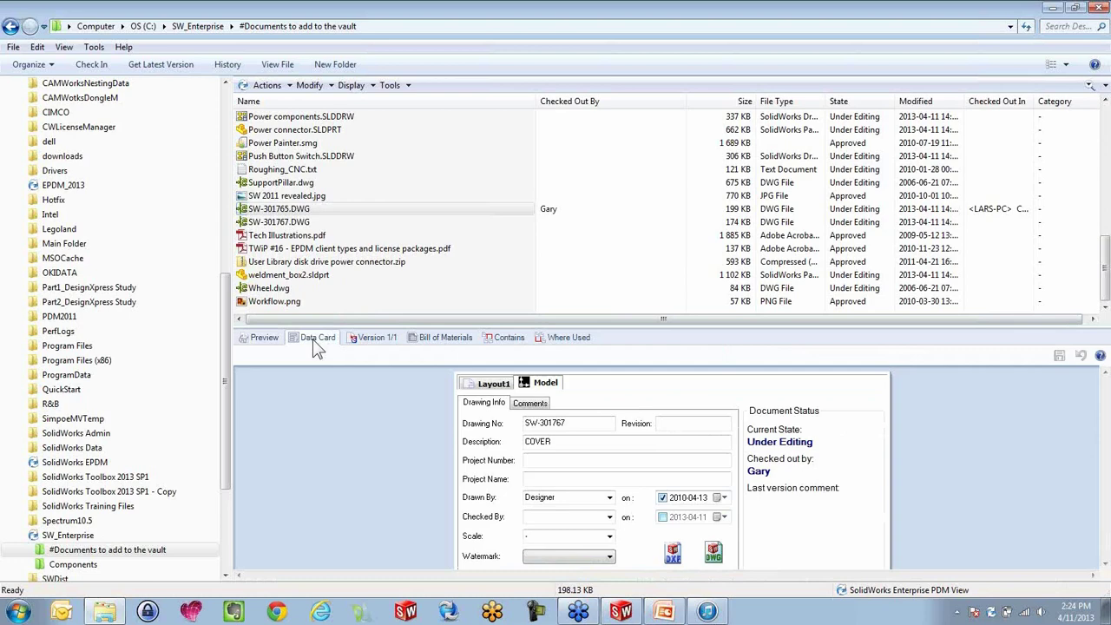
click(254, 340)
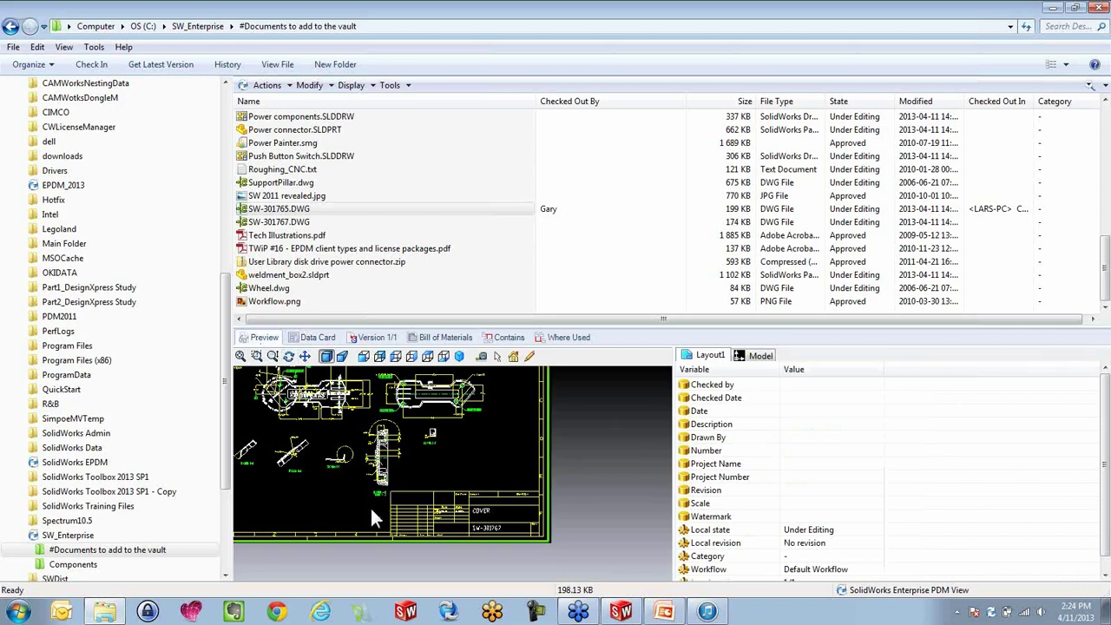
- Add NEW before COVER in the data card Description and save it
scroll(369, 502, down, 3)
scroll(390, 456, up, 2)
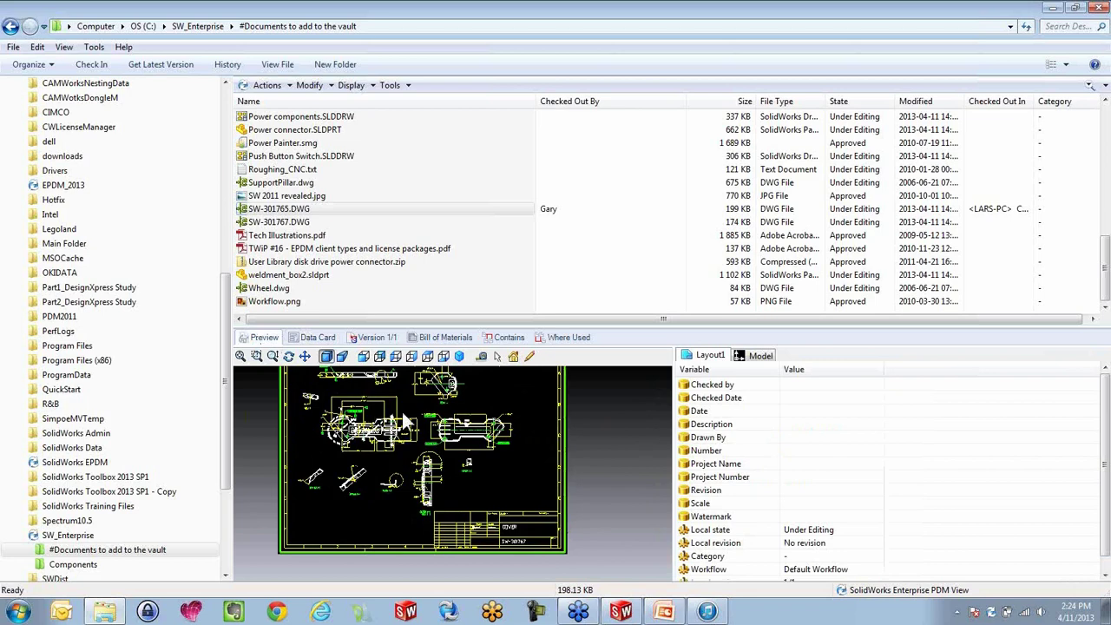
scroll(491, 545, up, 5)
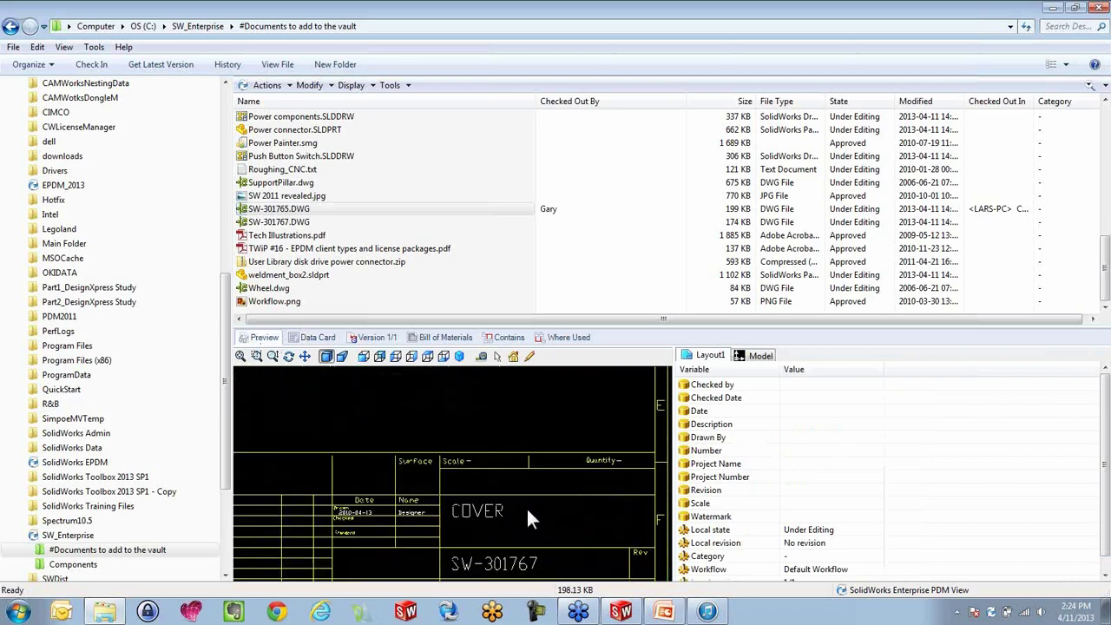
click(321, 341)
click(526, 442)
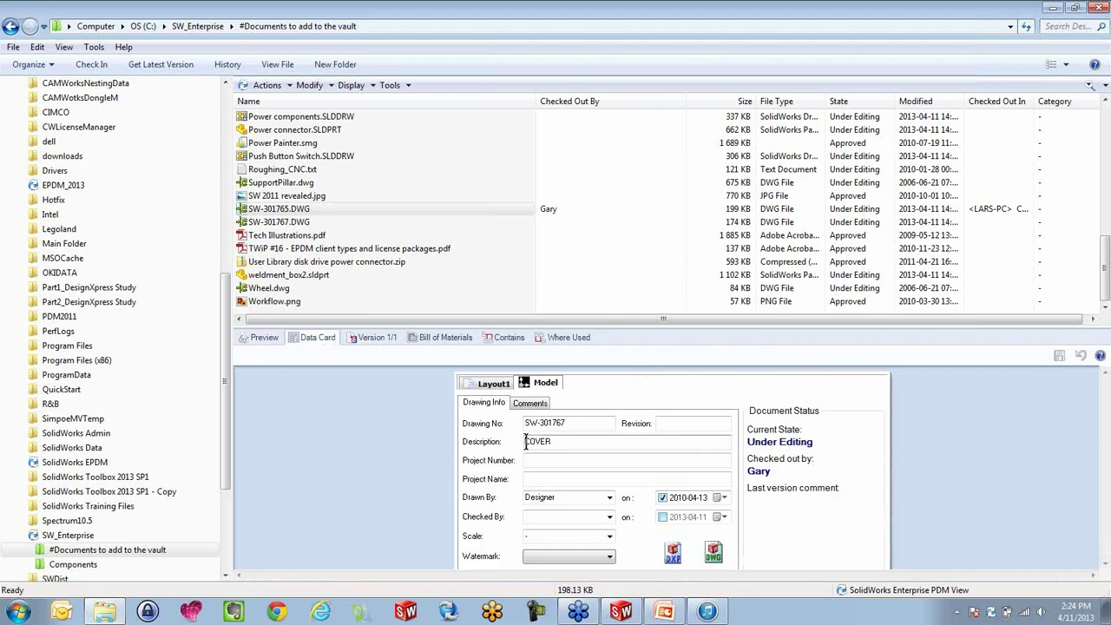
text(NEW)
click(1060, 355)
click(254, 339)
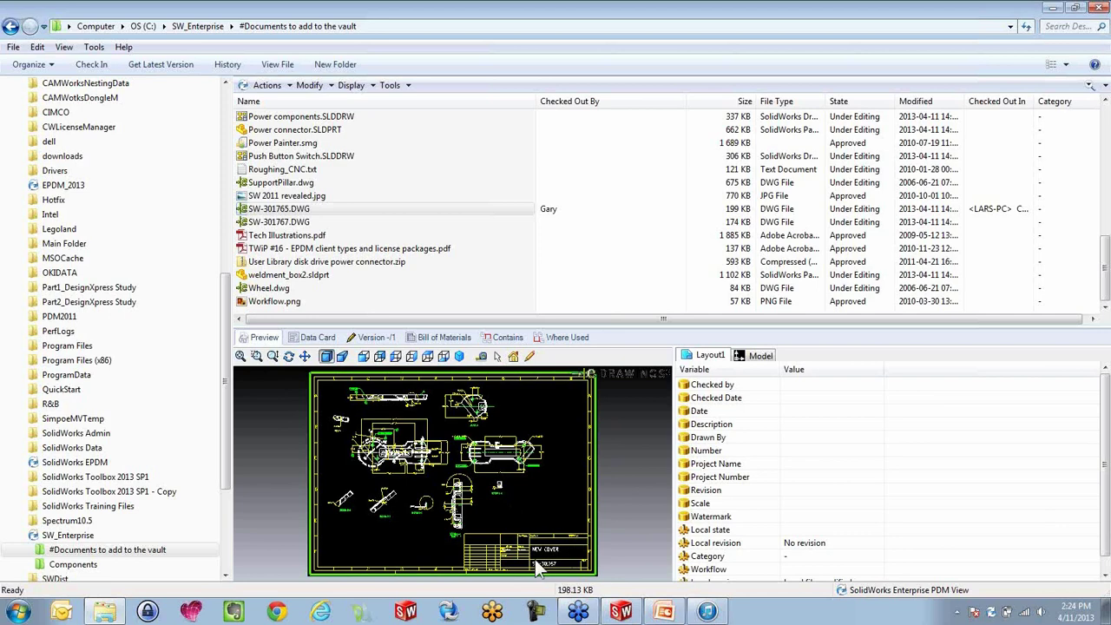
- Zoom to confirm the NEW COVER title block, then preview Roughing_CNC.txt's CNC code
scroll(549, 560, up, 3)
scroll(540, 531, up, 2)
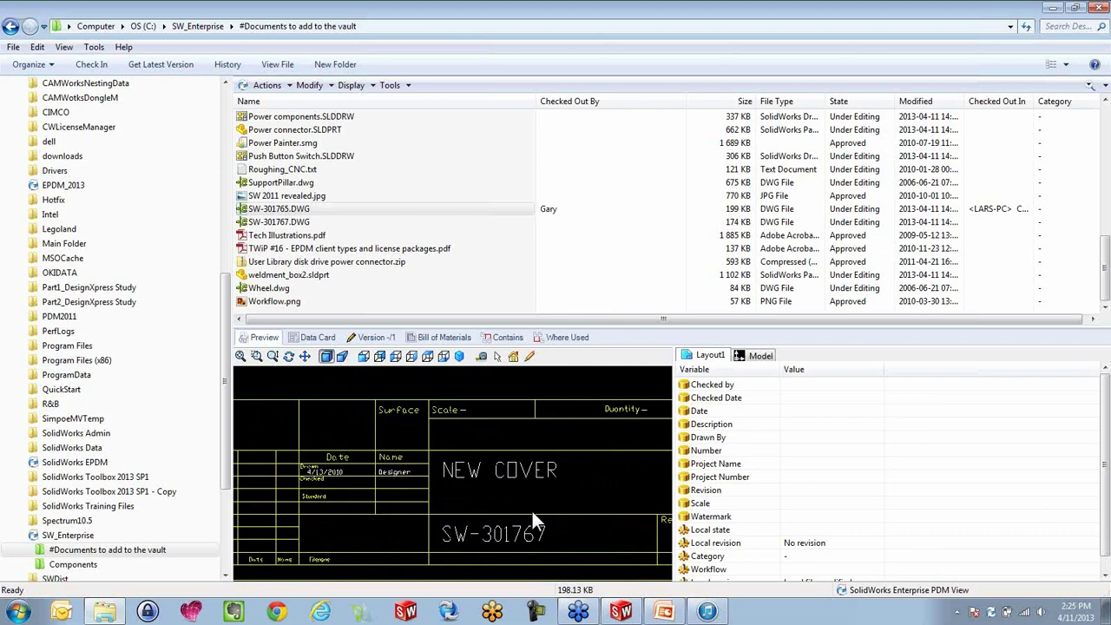
click(349, 222)
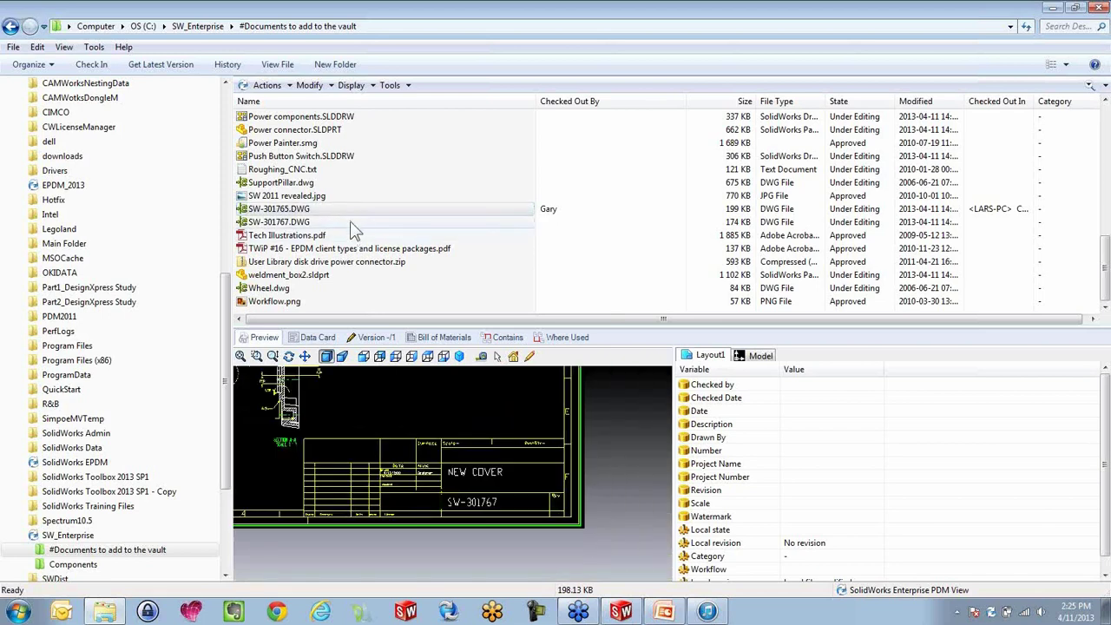
click(287, 170)
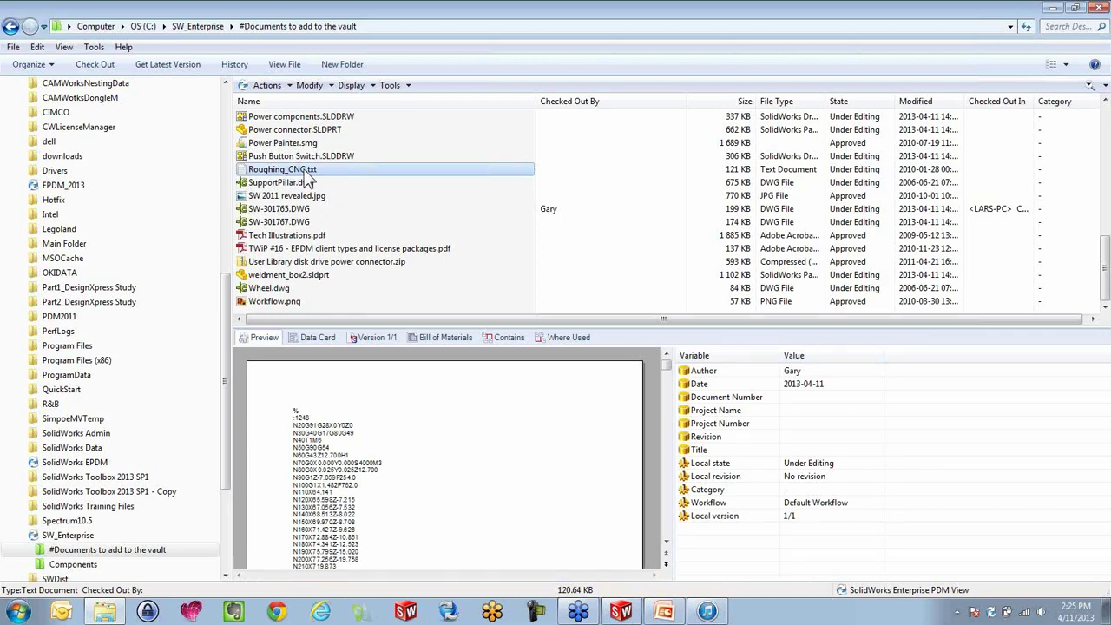
- Check out Roughing_CNC.txt and copy it for pasting as a reference
right_click(305, 173)
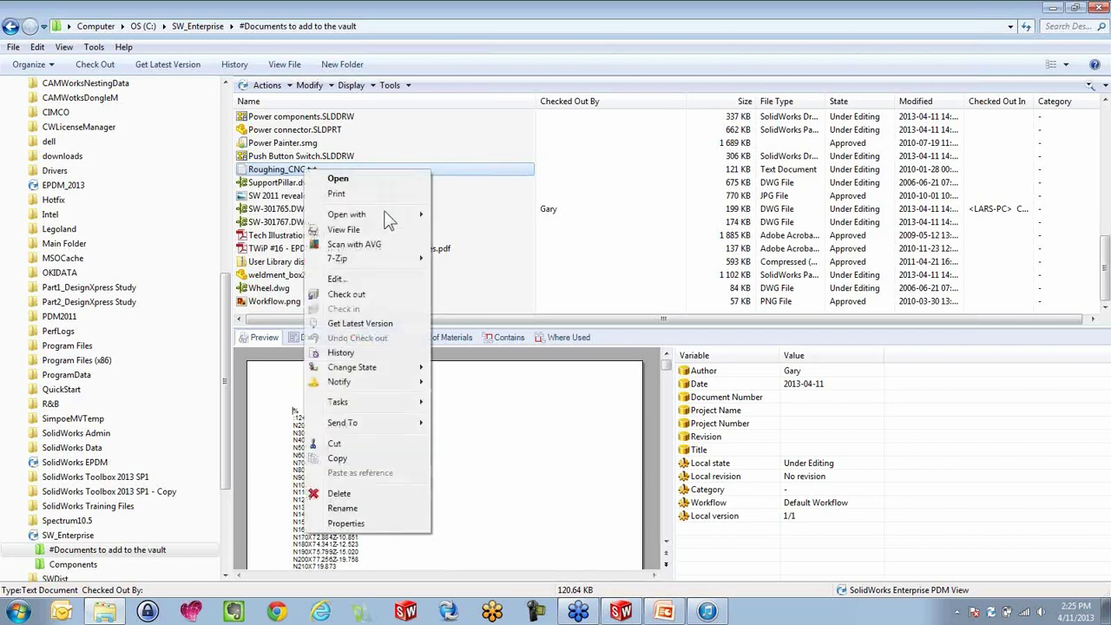
click(346, 295)
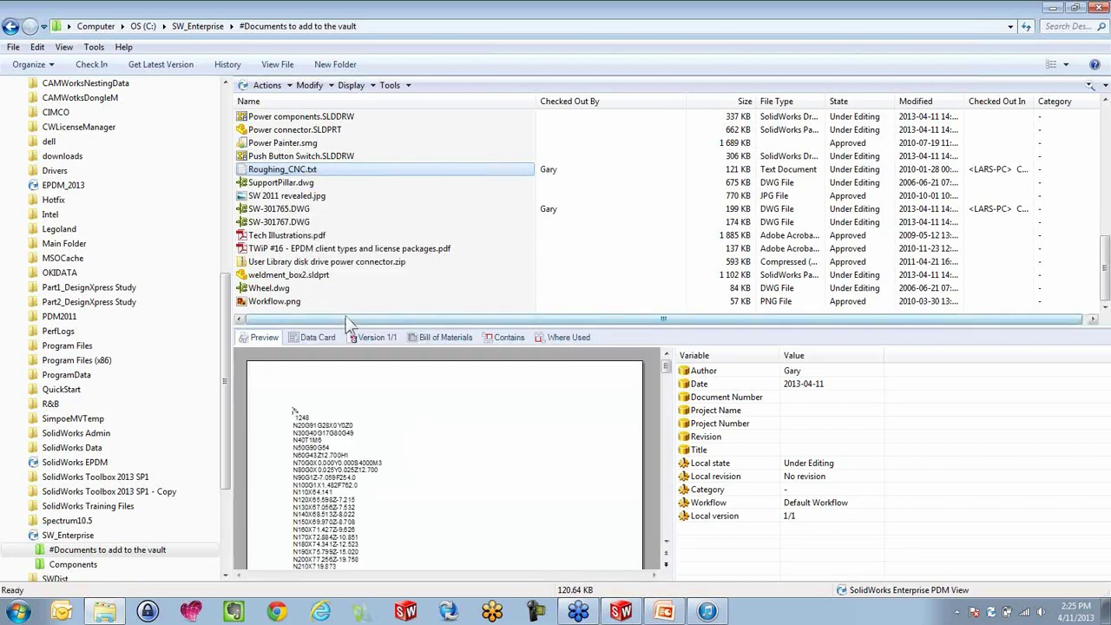
right_click(356, 171)
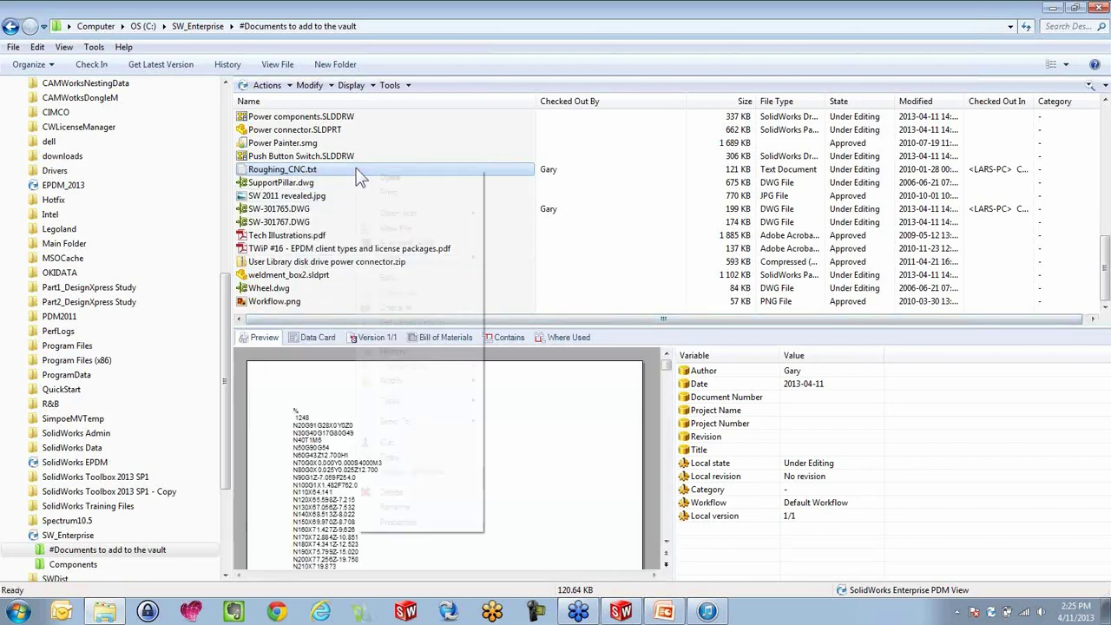
click(389, 459)
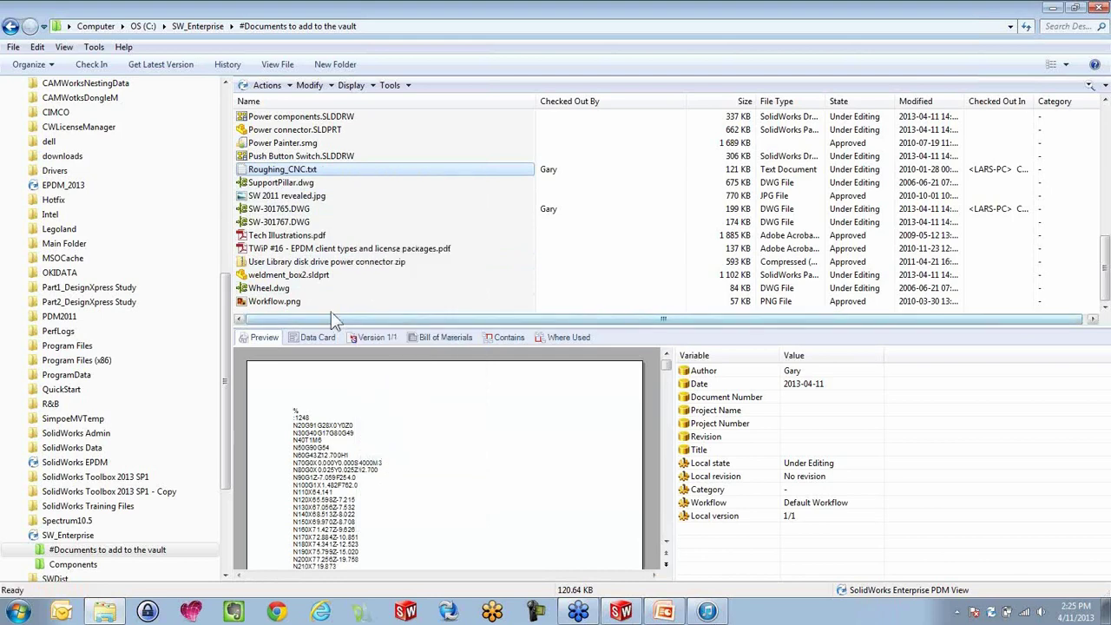
- Check out the Power connector.SLDPRT part
click(313, 130)
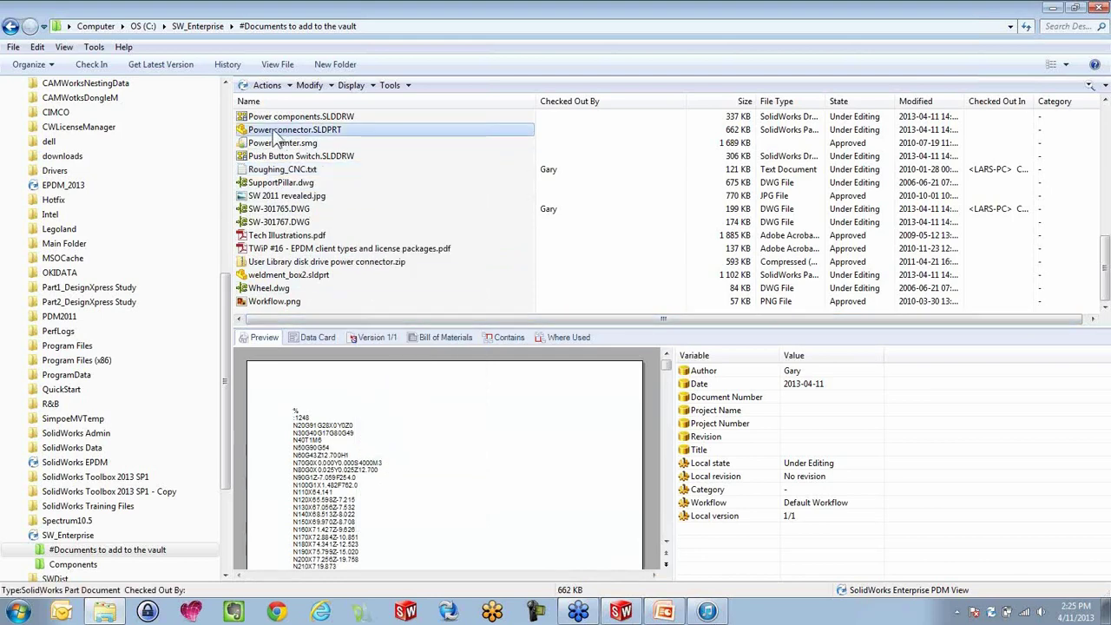
right_click(317, 131)
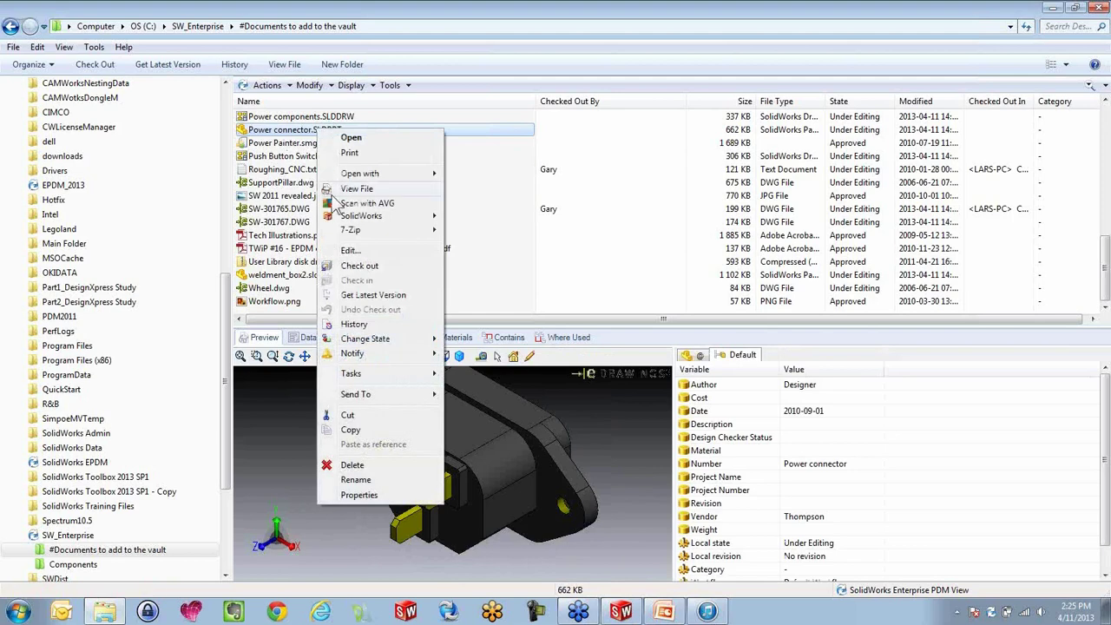
click(349, 267)
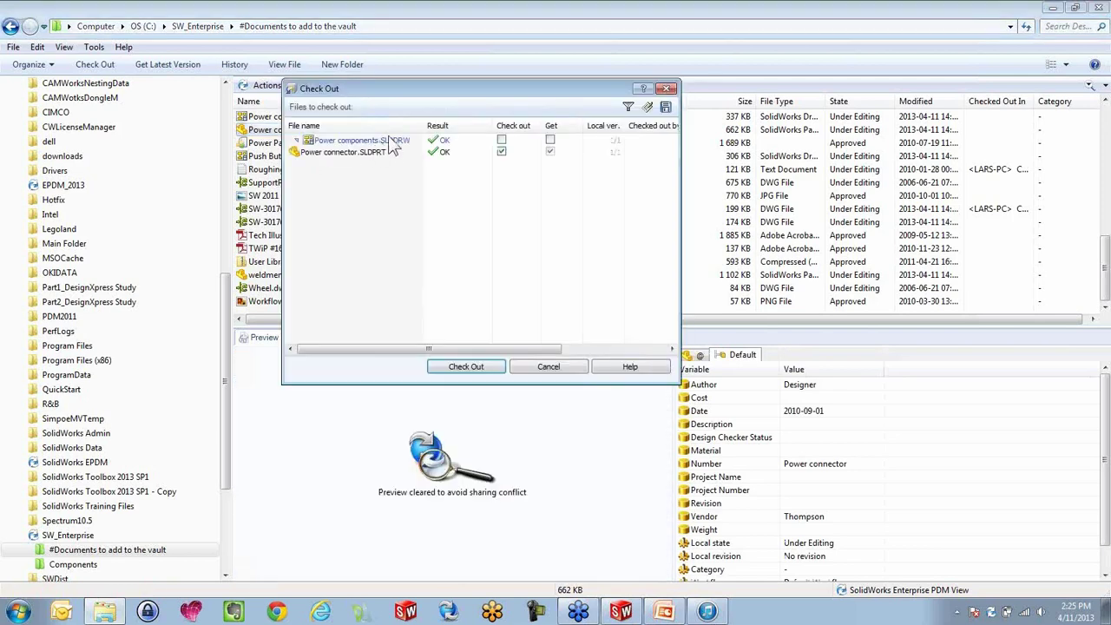
click(477, 368)
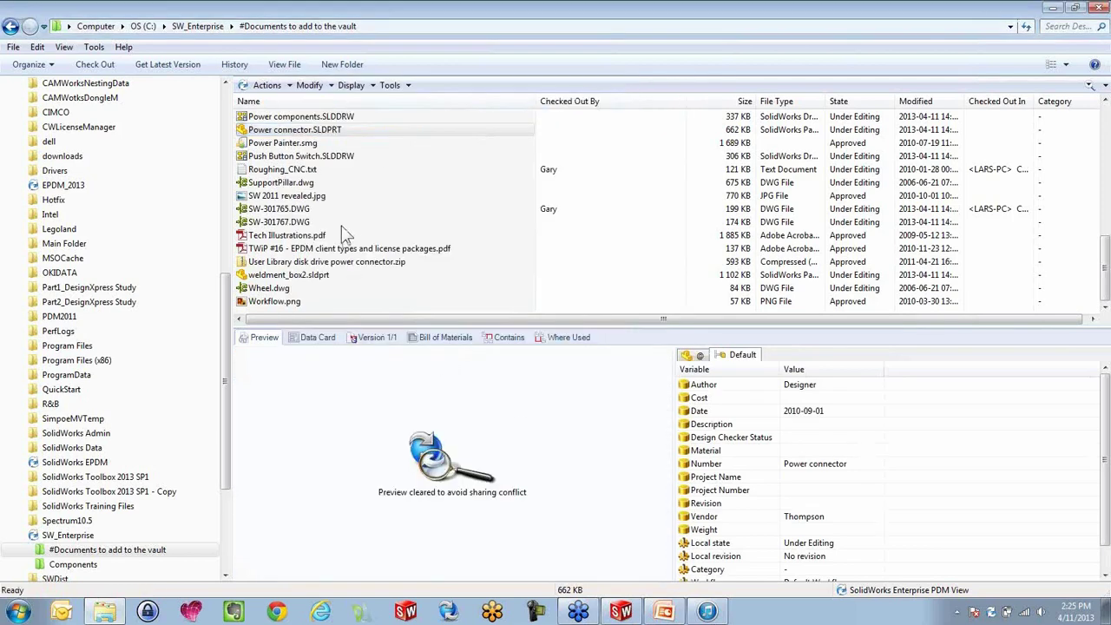
right_click(323, 133)
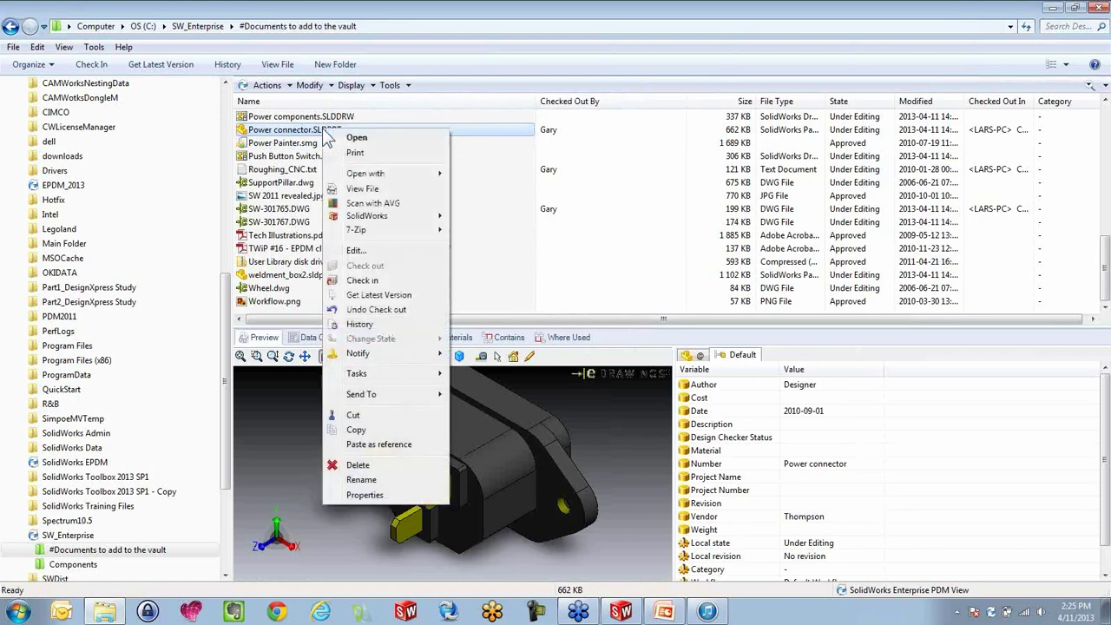
- Paste Roughing_CNC.txt as a file reference of Power connector.SLDPRT and confirm the references
click(373, 442)
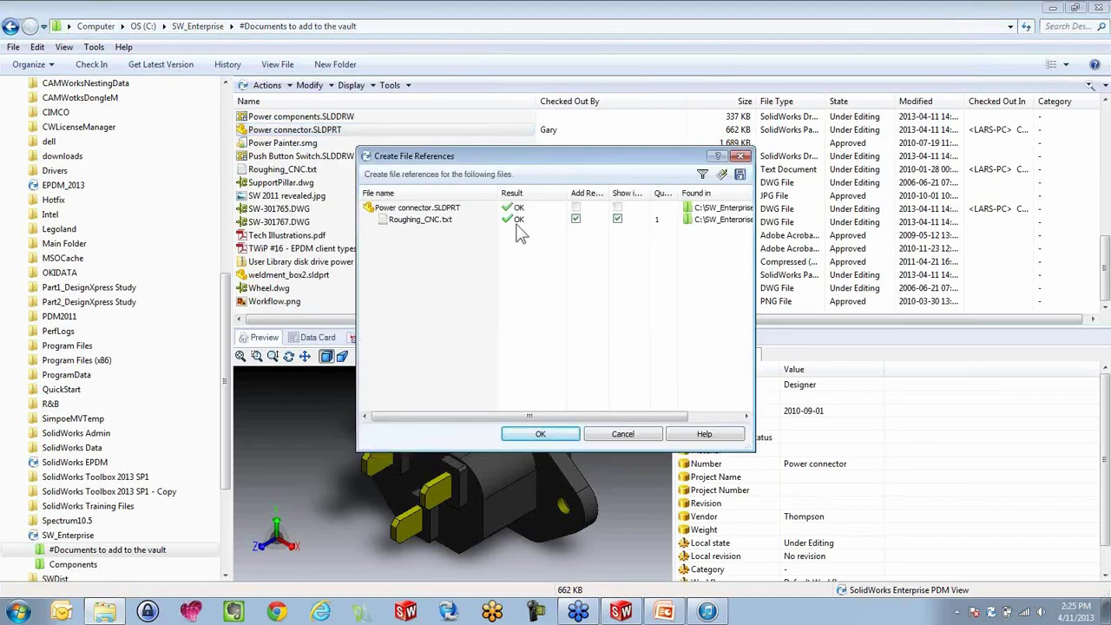
click(551, 434)
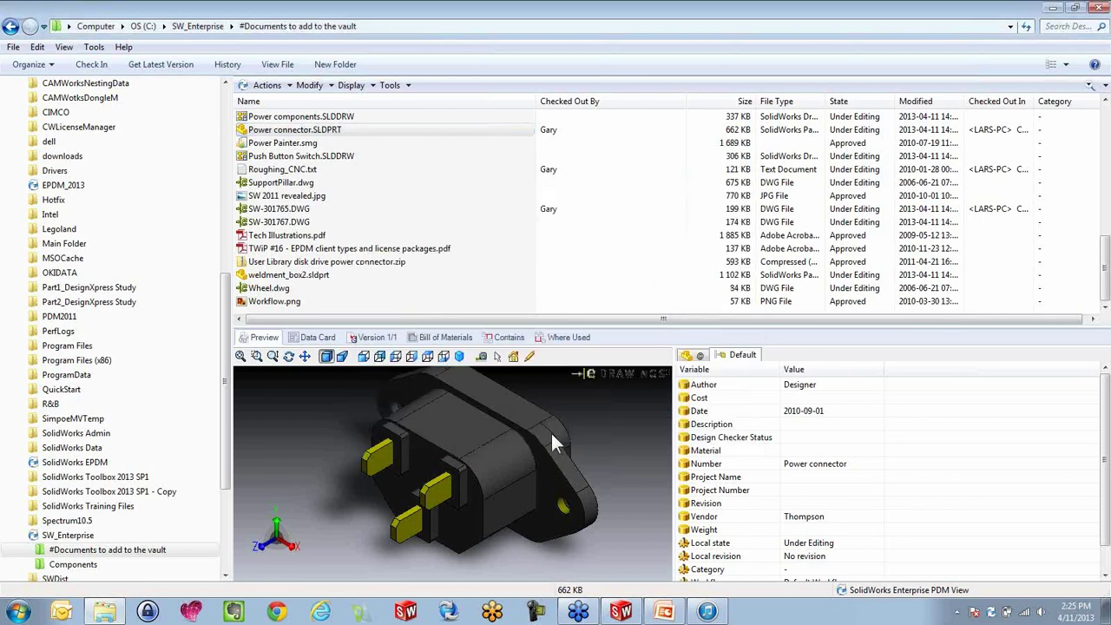
right_click(314, 129)
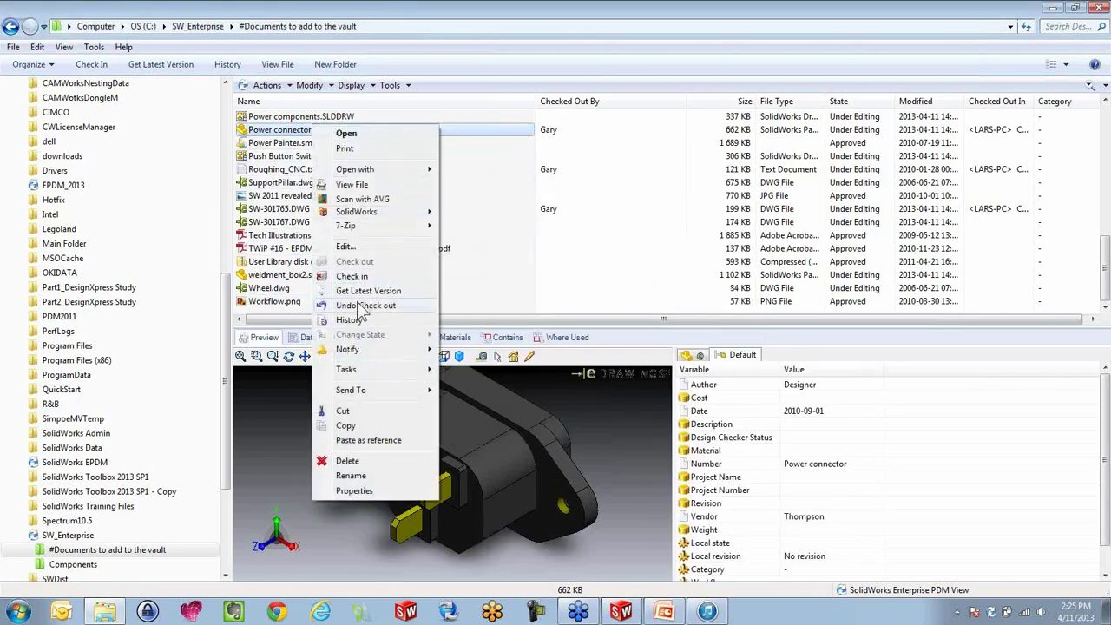
- Review checking in Power connector.SLDPRT with its CNC reference, cancel, and switch to Routing documents.pptx
click(351, 276)
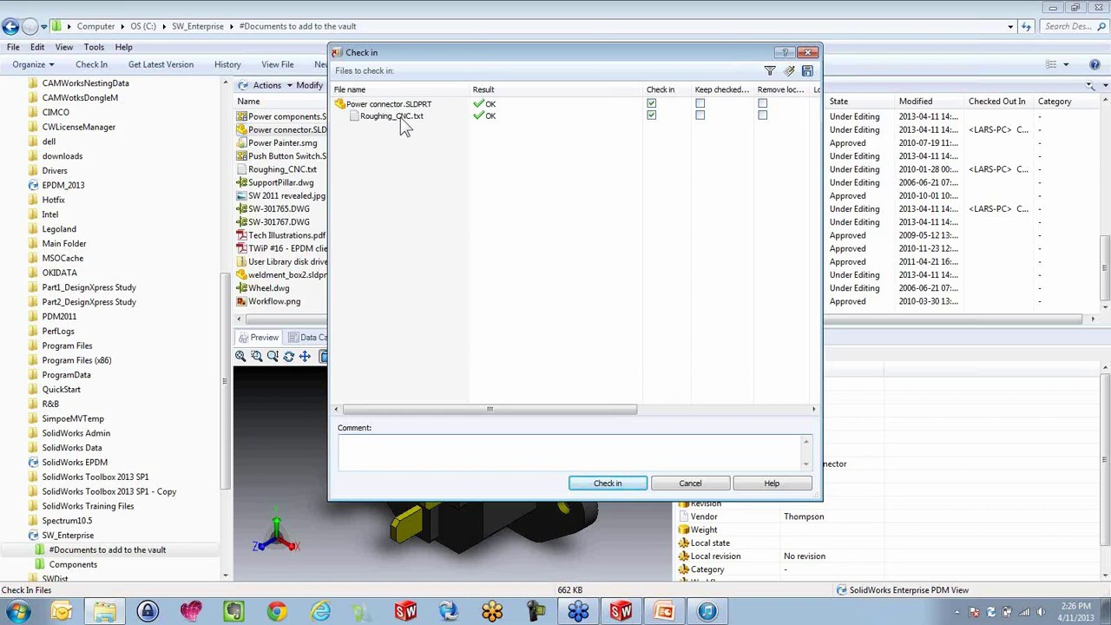
click(687, 488)
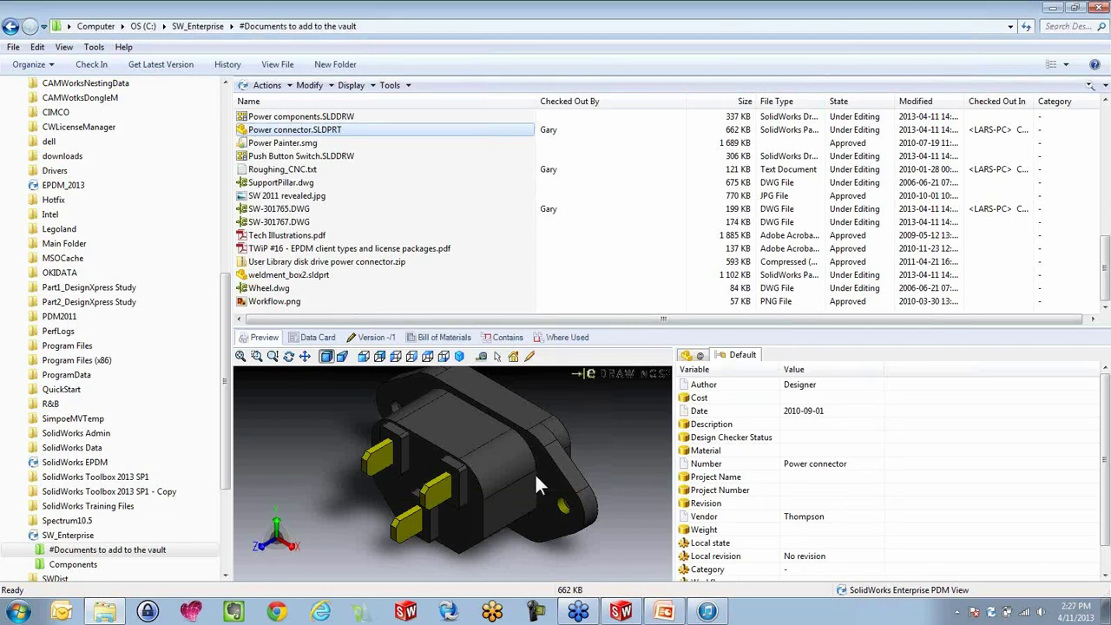
click(664, 612)
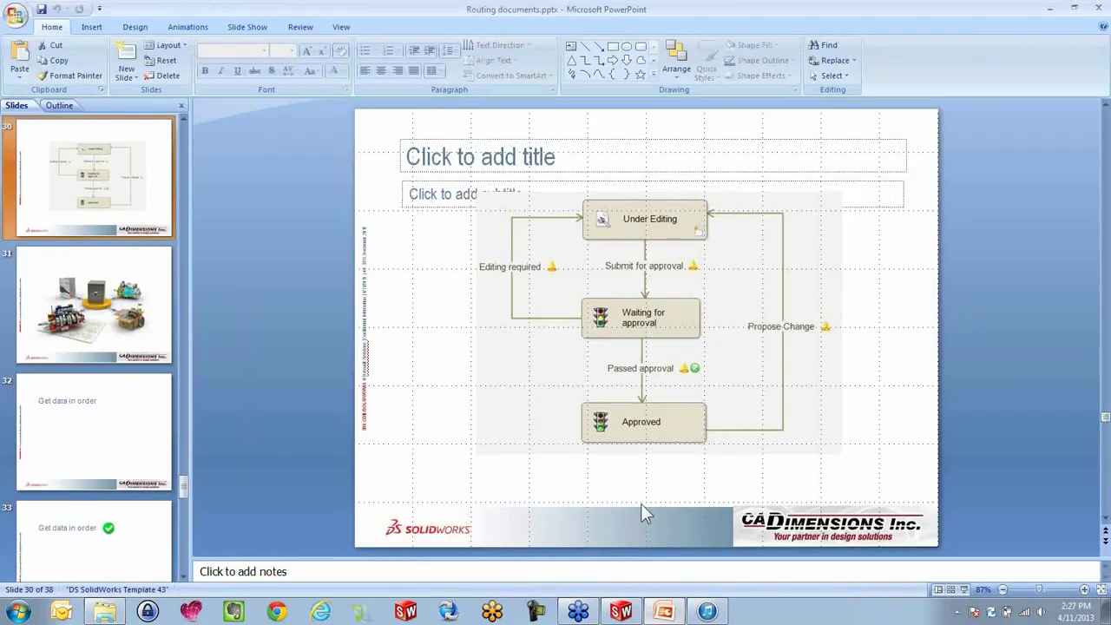
- Run the slide show from the slide 30 workflow and advance to the slide 31 vault image
click(963, 589)
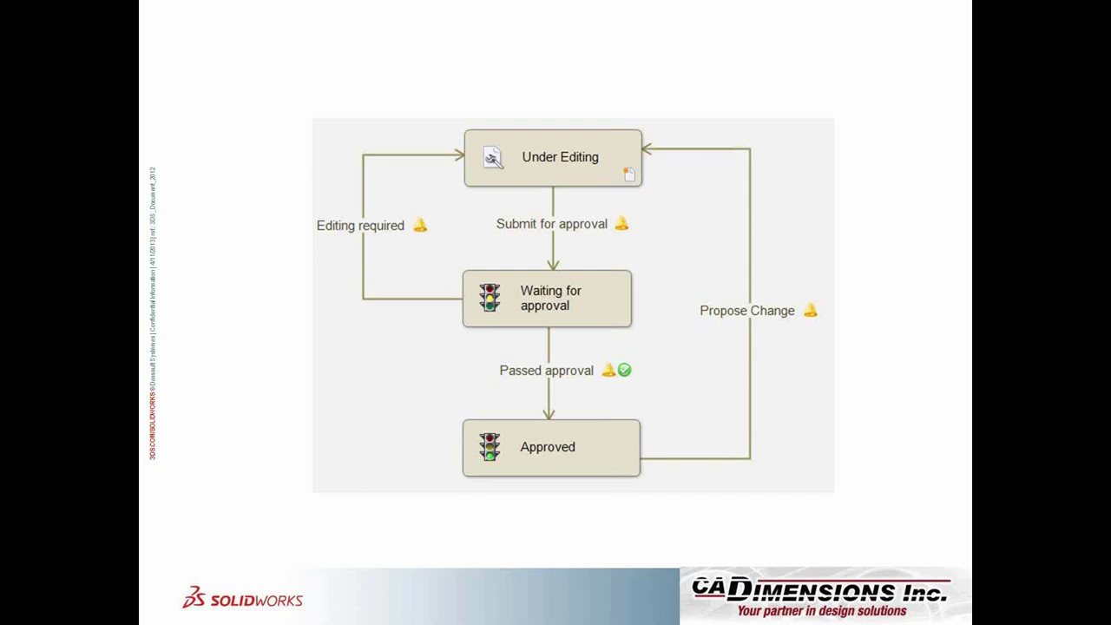
key(Right)
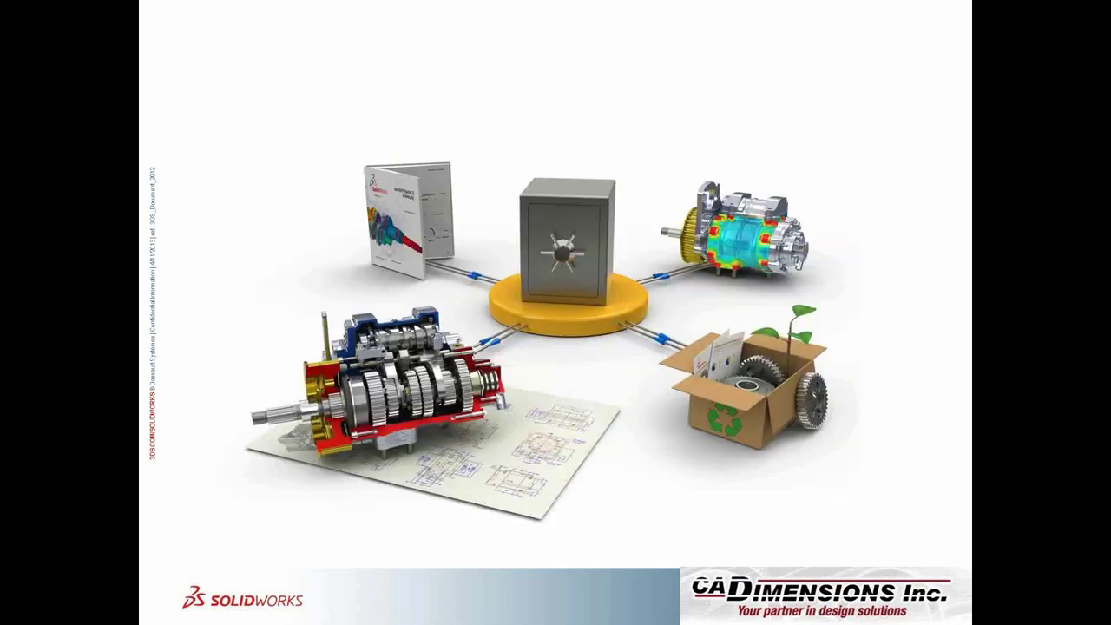